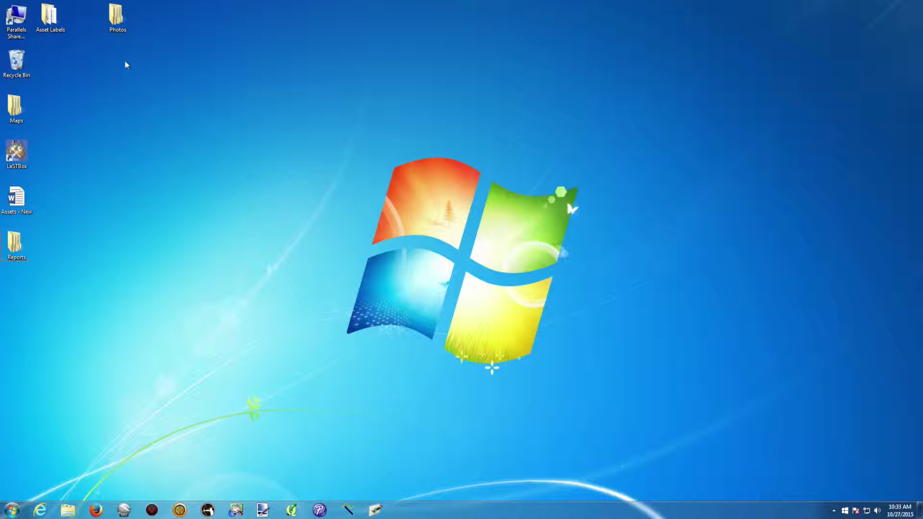
# Open the 21-10-2015 folder inside Photos > Weed Management and enlarge the folder window
pyautogui.doubleClick(116, 15)
pyautogui.moveTo(341, 26); pyautogui.dragTo(312, 21)
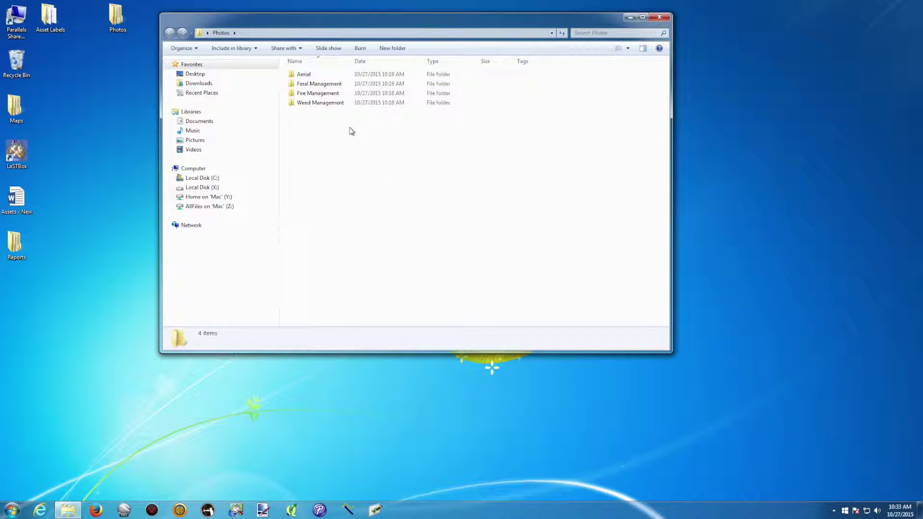
pyautogui.doubleClick(307, 104)
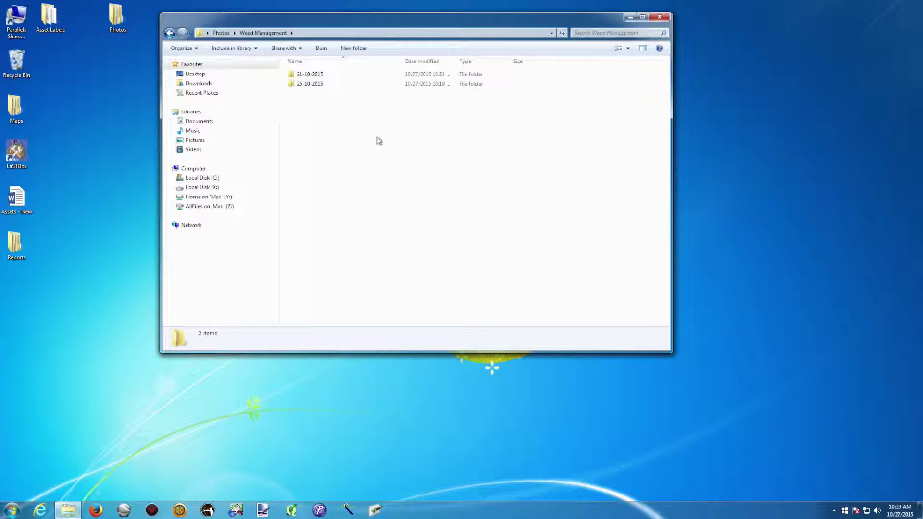
pyautogui.moveTo(328, 19); pyautogui.dragTo(269, 52)
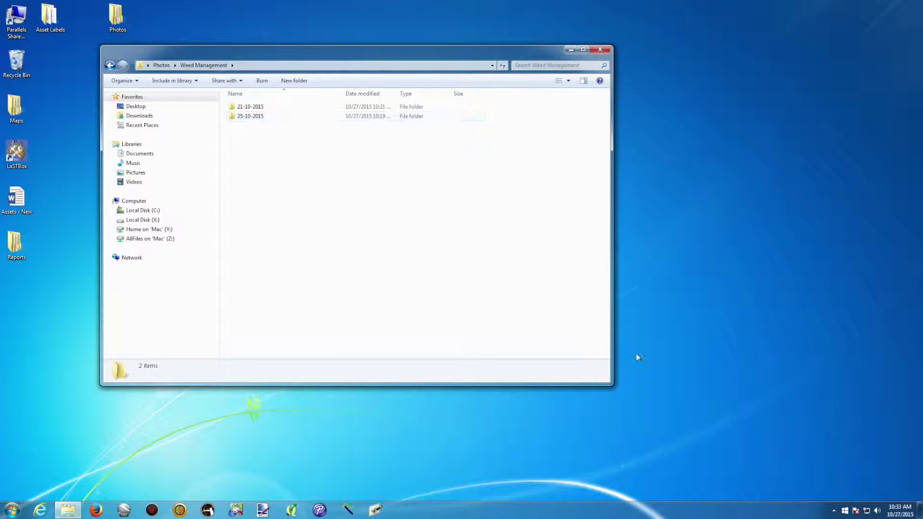
pyautogui.moveTo(613, 384); pyautogui.dragTo(662, 434)
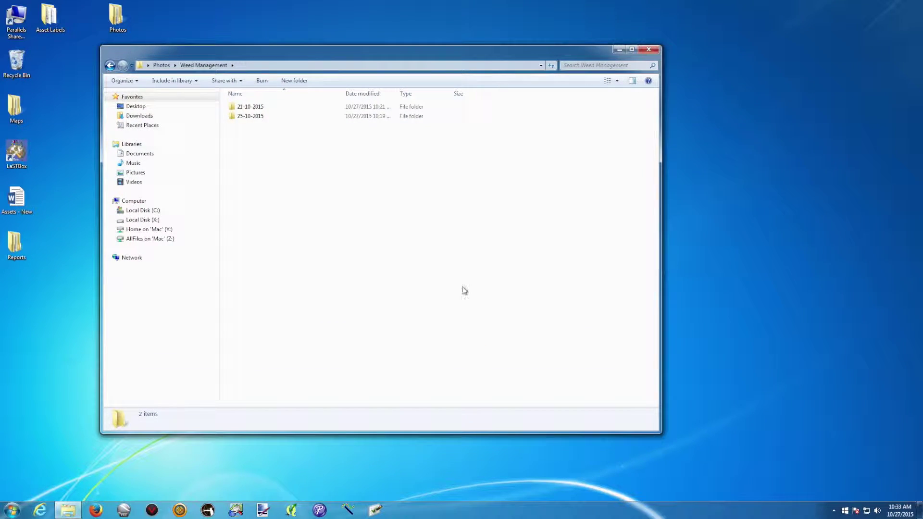
pyautogui.doubleClick(232, 110)
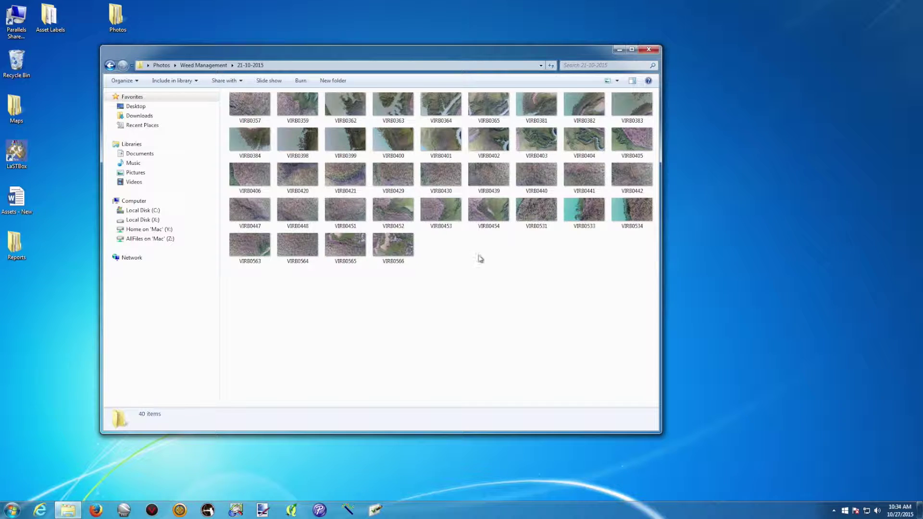
# Check the file size and dimensions of photo VIRB0357 in the 21-10-2015 folder
pyautogui.click(250, 100)
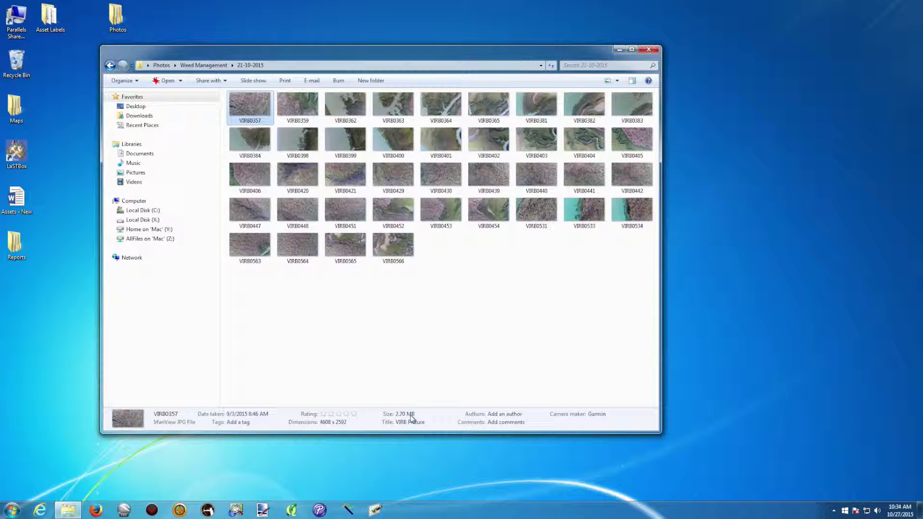
pyautogui.moveTo(334, 179)
pyautogui.moveTo(480, 108)
pyautogui.moveTo(408, 53); pyautogui.dragTo(452, 19)
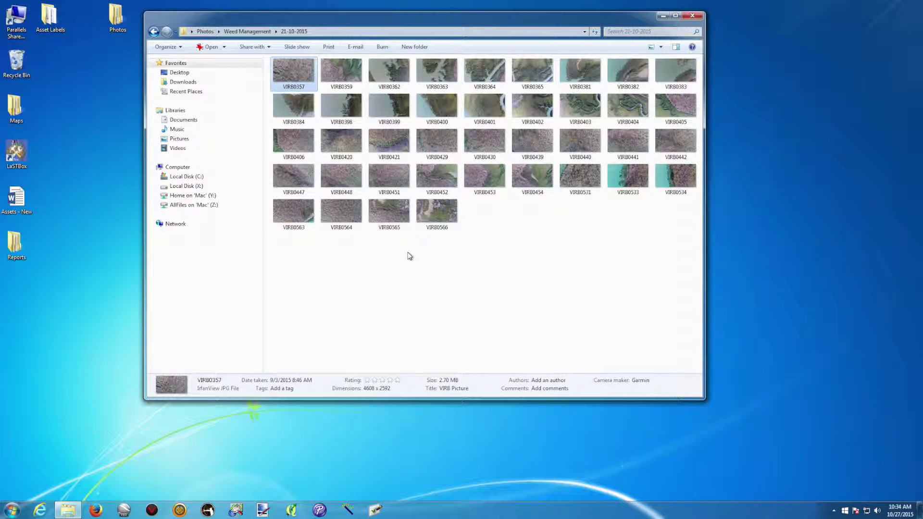
# Create a new folder named resized inside the 21-10-2015 folder
pyautogui.rightClick(337, 287)
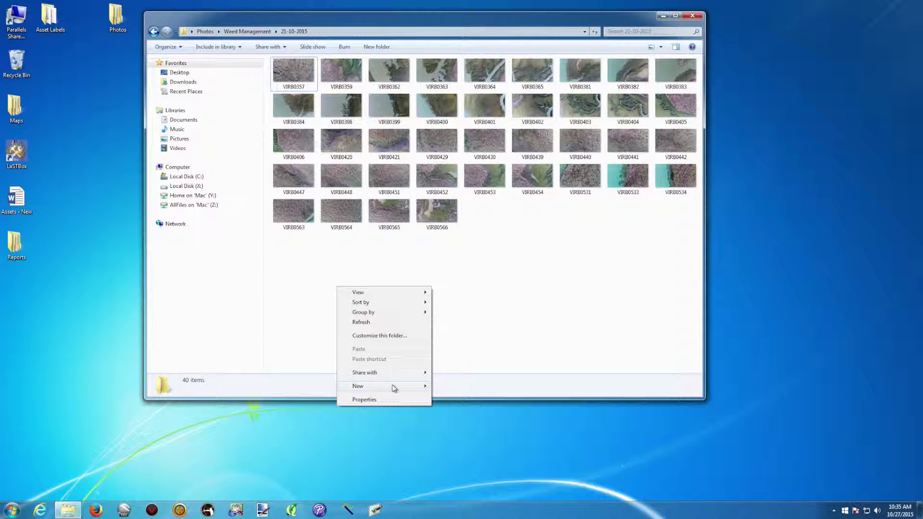
pyautogui.click(421, 387)
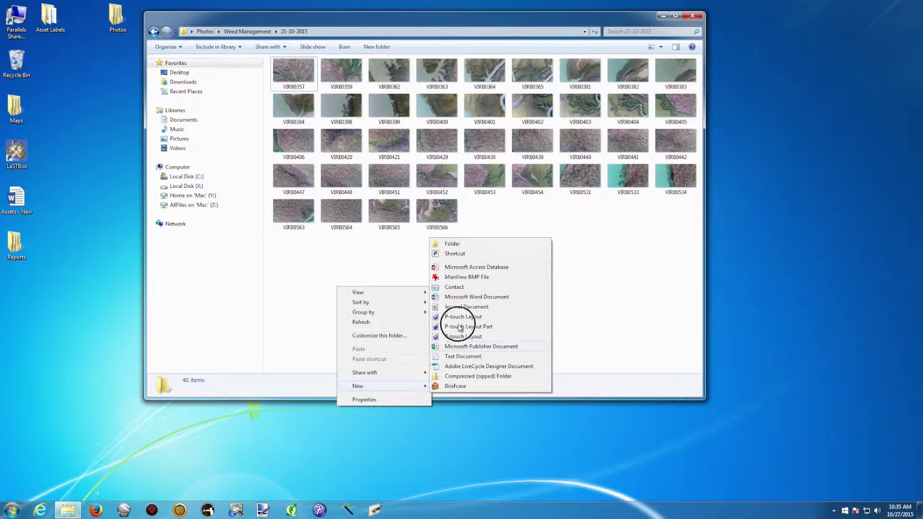
pyautogui.click(454, 244)
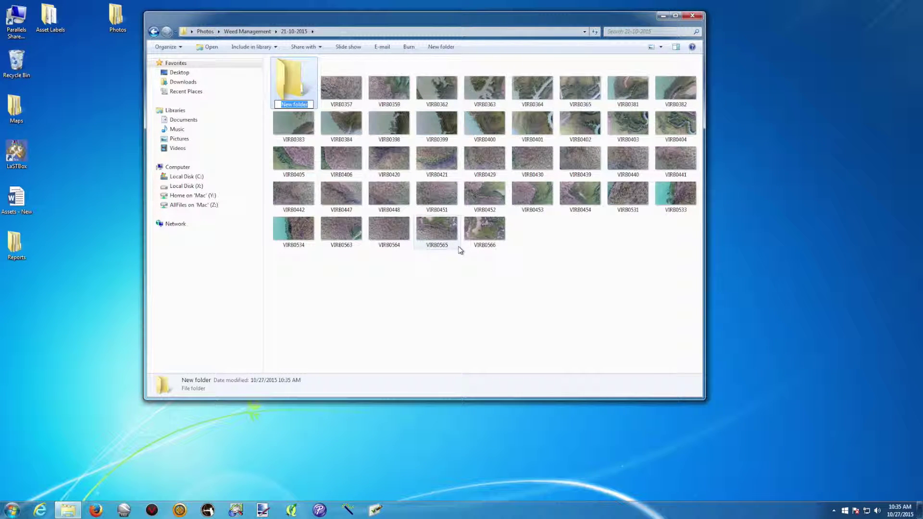
pyautogui.write('resi')
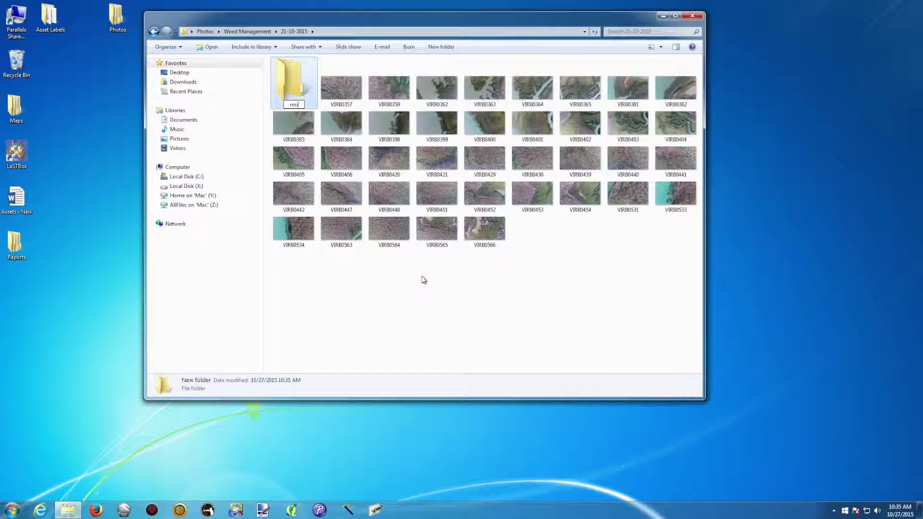
pyautogui.write('zed')
pyautogui.press('Return')
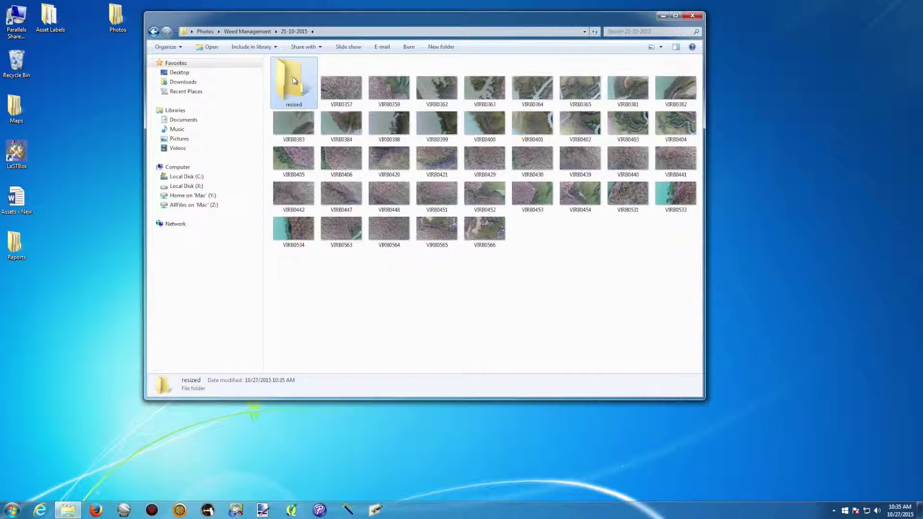
# Copy the photos VIRB0357, VIRB0362, VIRB0363, VIRB0364, VIRB0365 and VIRB0382 from the 21-10-2015 folder
pyautogui.click(334, 88)
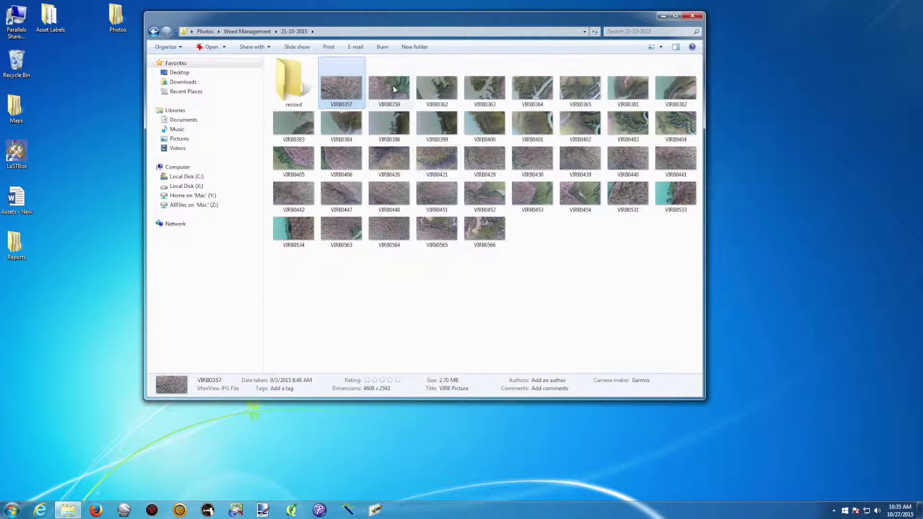
pyautogui.keyDown('shift'); pyautogui.click(439, 92); pyautogui.keyUp('shift')
pyautogui.keyDown('shift'); pyautogui.click(486, 92); pyautogui.keyUp('shift')
pyautogui.keyDown('shift'); pyautogui.click(533, 91); pyautogui.keyUp('shift')
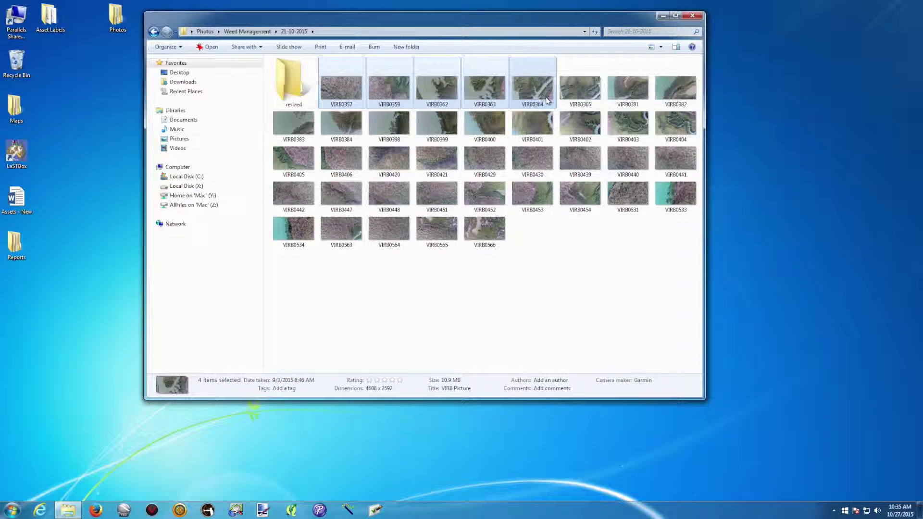
pyautogui.keyDown('shift'); pyautogui.click(585, 93); pyautogui.keyUp('shift')
pyautogui.keyDown('ctrl'); pyautogui.click(675, 89); pyautogui.keyUp('ctrl')
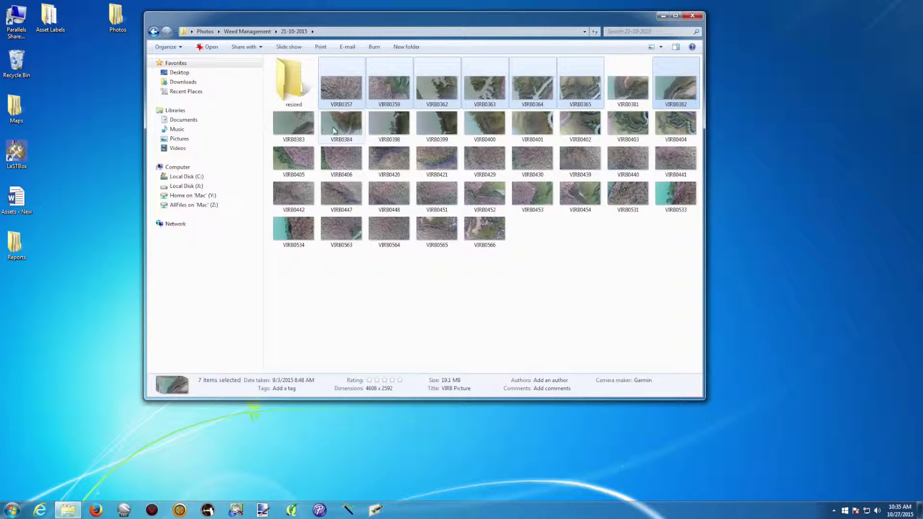
pyautogui.keyDown('ctrl'); pyautogui.click(493, 88); pyautogui.keyUp('ctrl')
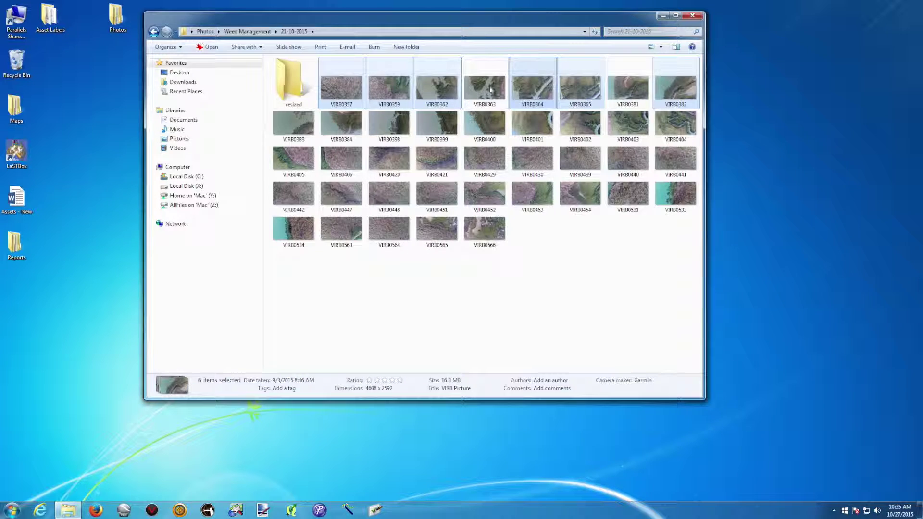
pyautogui.keyDown('ctrl'); pyautogui.click(380, 89); pyautogui.keyUp('ctrl')
pyautogui.keyDown('ctrl'); pyautogui.click(479, 87); pyautogui.keyUp('ctrl')
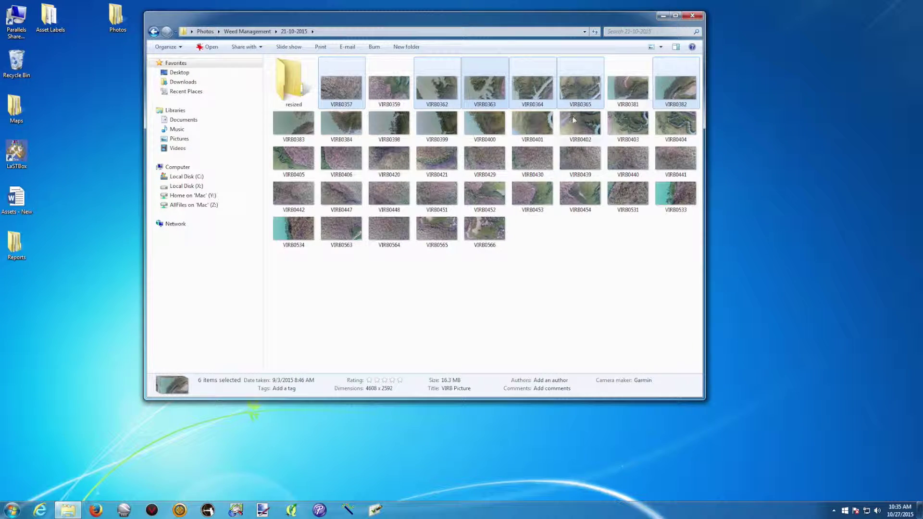
pyautogui.rightClick(342, 88)
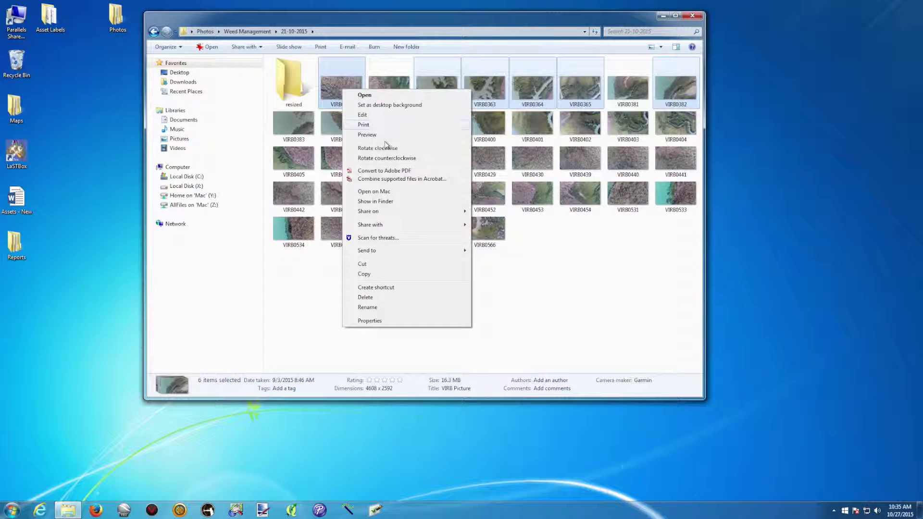
pyautogui.click(365, 274)
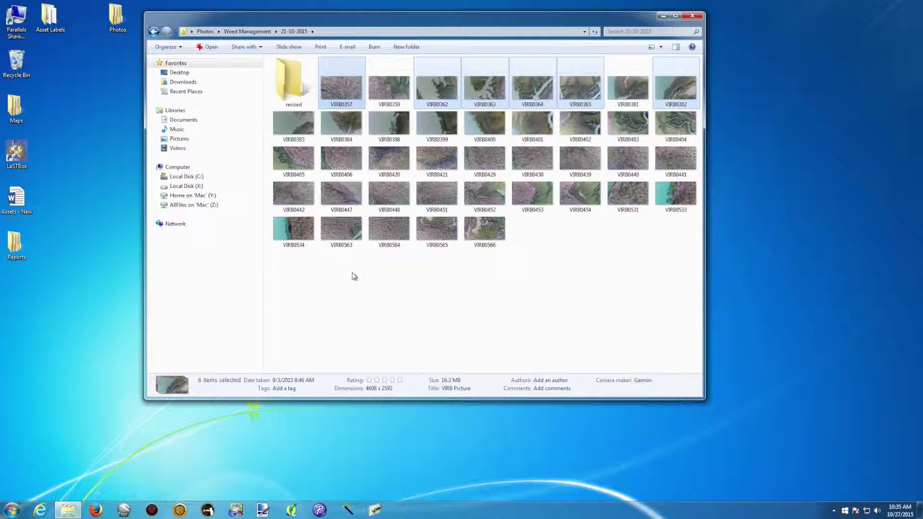
# Paste the copied photos into the resized folder
pyautogui.doubleClick(293, 89)
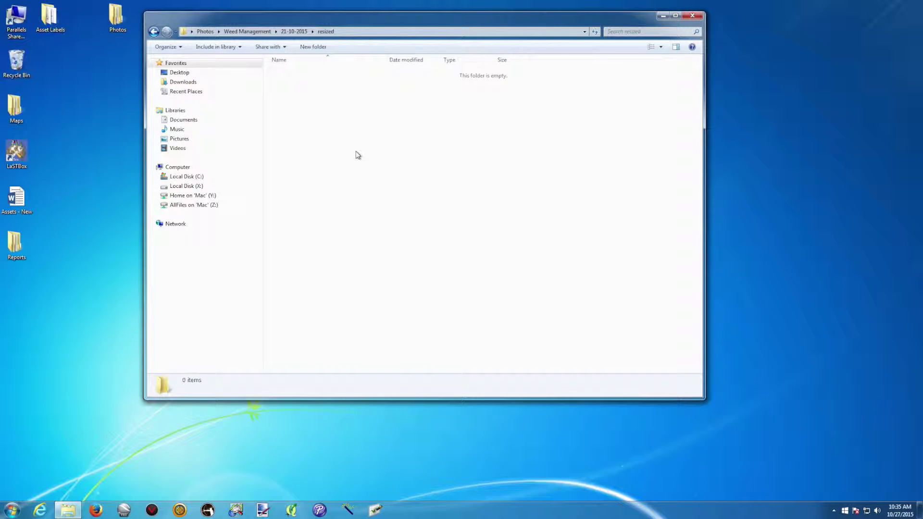
pyautogui.rightClick(356, 152)
pyautogui.click(399, 216)
pyautogui.click(346, 205)
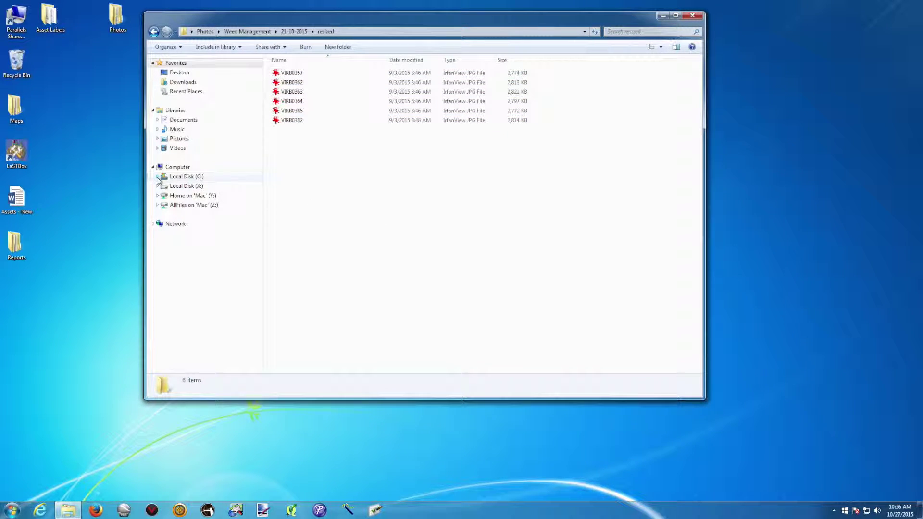
# Navigate from the Desktop through Photos, Weed Management and 21-10-2015 back into the resized folder
pyautogui.click(175, 72)
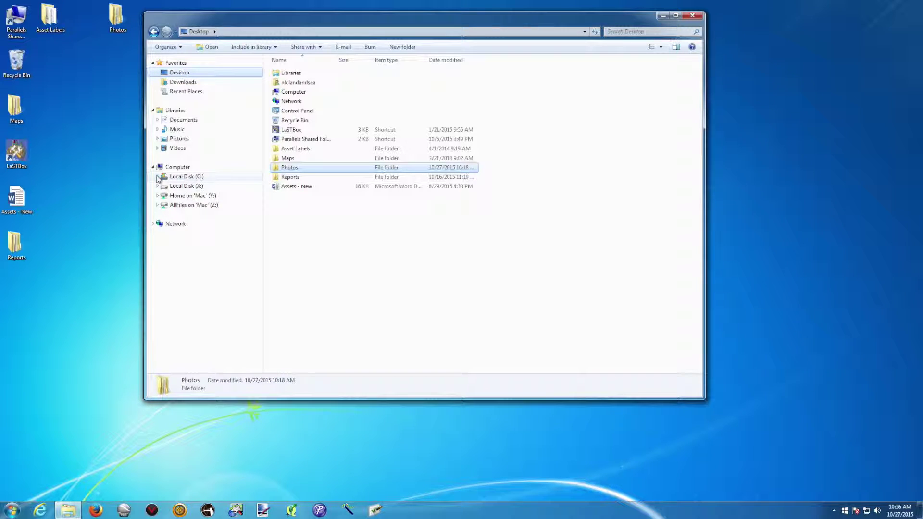
pyautogui.doubleClick(290, 168)
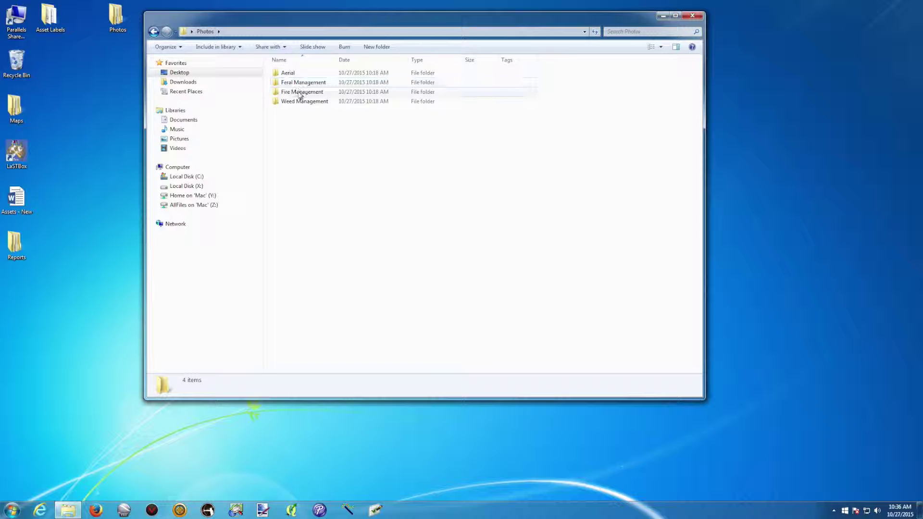
pyautogui.doubleClick(299, 100)
pyautogui.click(295, 74)
pyautogui.doubleClick(295, 75)
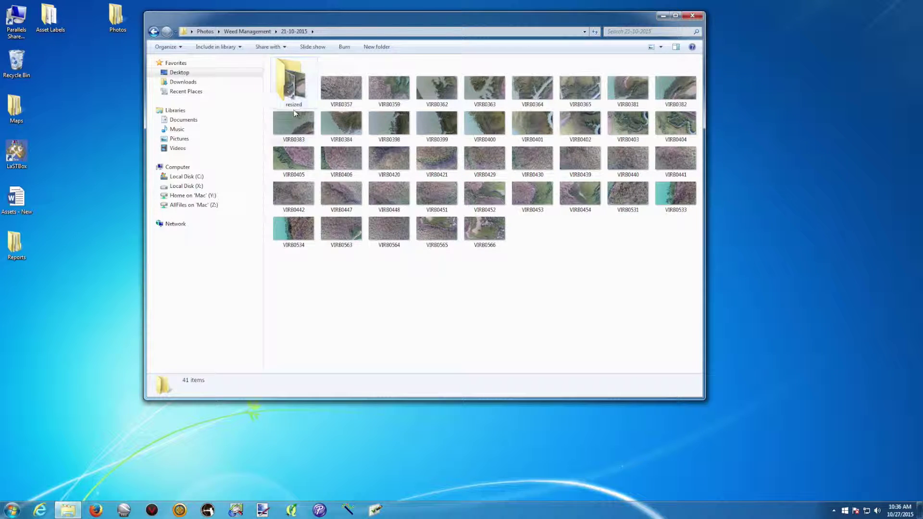
pyautogui.doubleClick(294, 84)
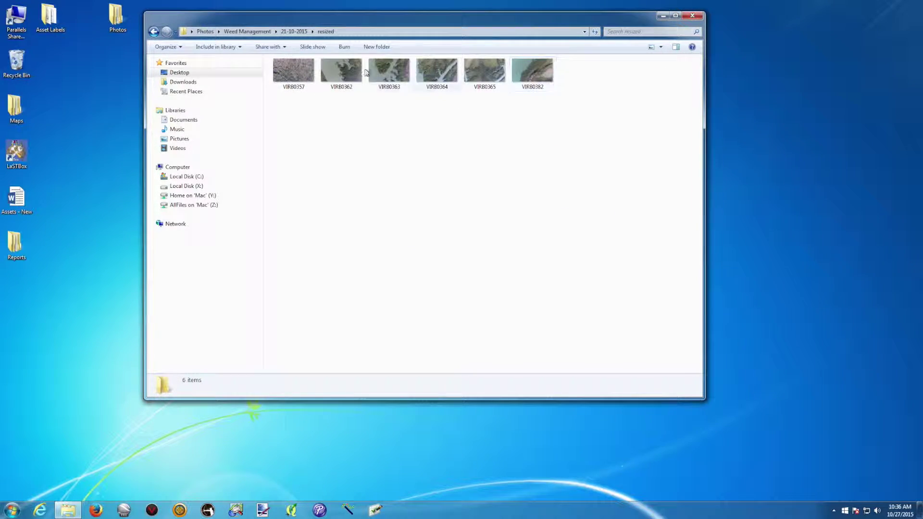
pyautogui.moveTo(535, 22); pyautogui.dragTo(454, 22)
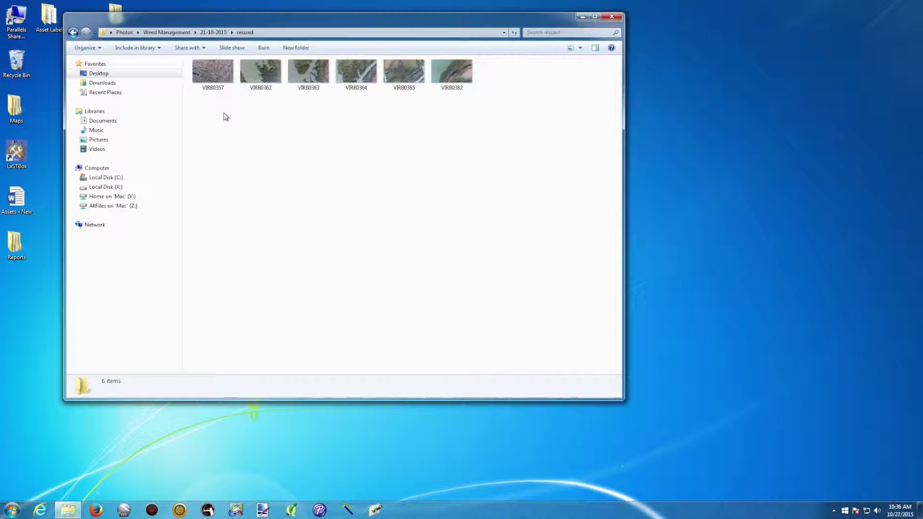
# Check the file sizes of VIRB0357, VIRB0362 and all photos in the resized folder together
pyautogui.click(214, 70)
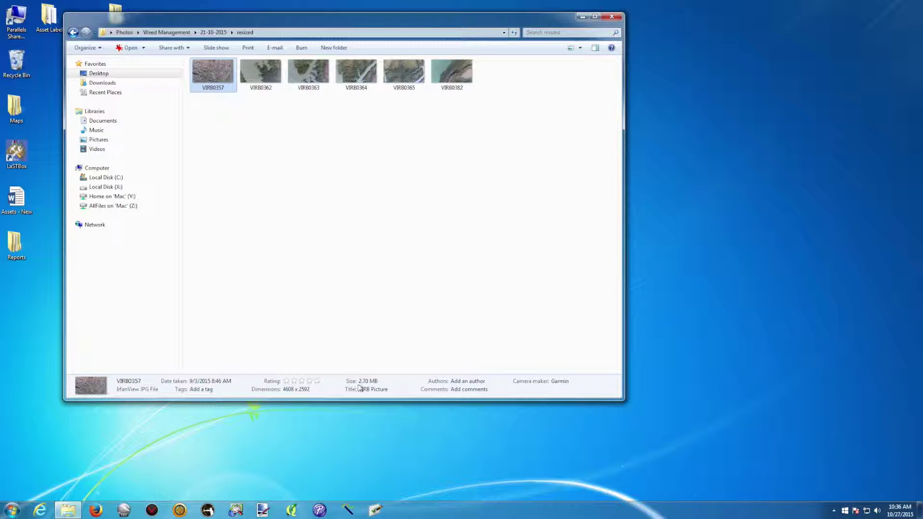
pyautogui.click(259, 80)
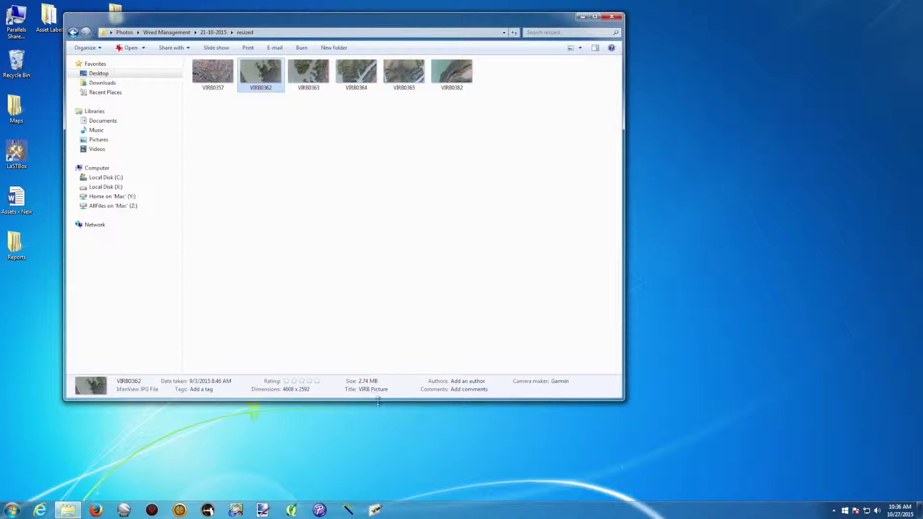
pyautogui.moveTo(489, 111); pyautogui.dragTo(200, 57)
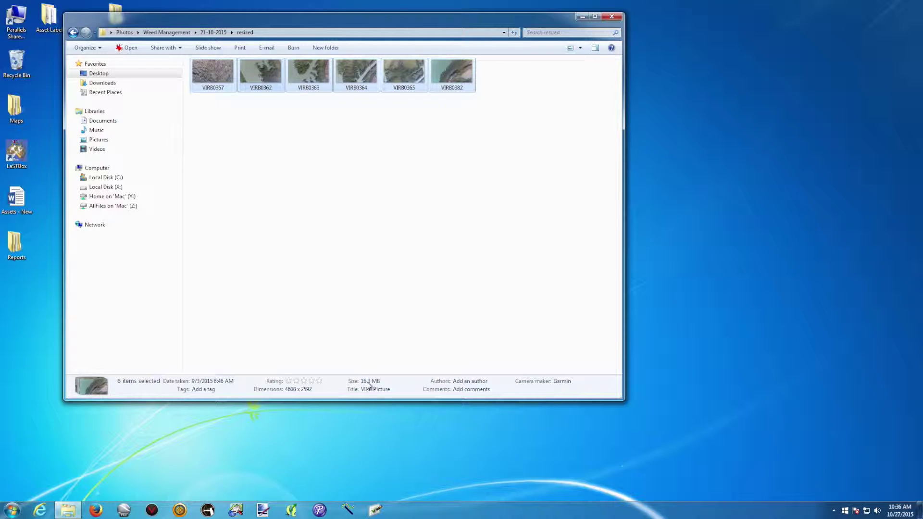
pyautogui.click(350, 219)
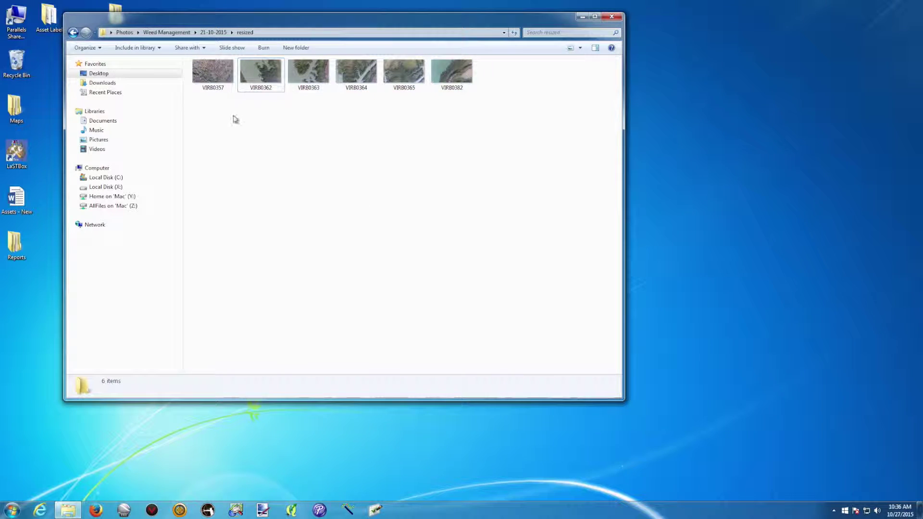
# Open photo VIRB0357 from the resized folder in Paint and activate the Magnifier tool
pyautogui.click(212, 70)
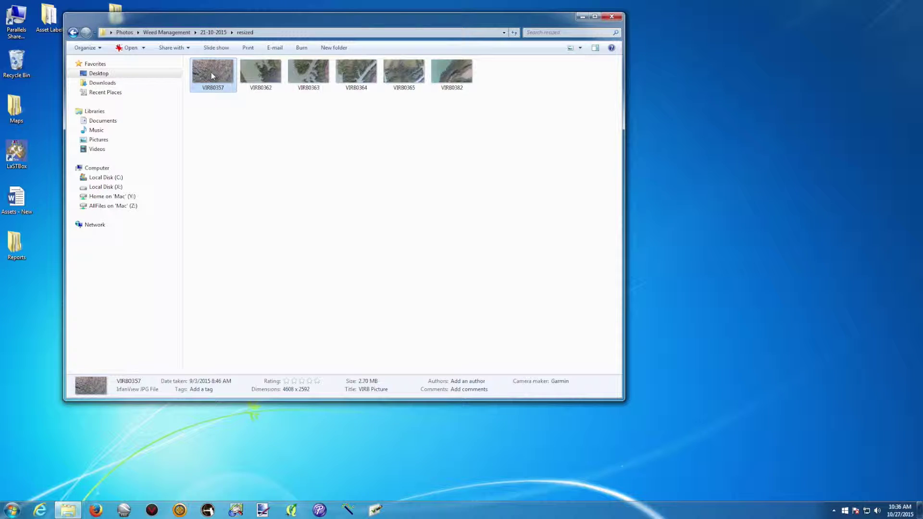
pyautogui.rightClick(212, 76)
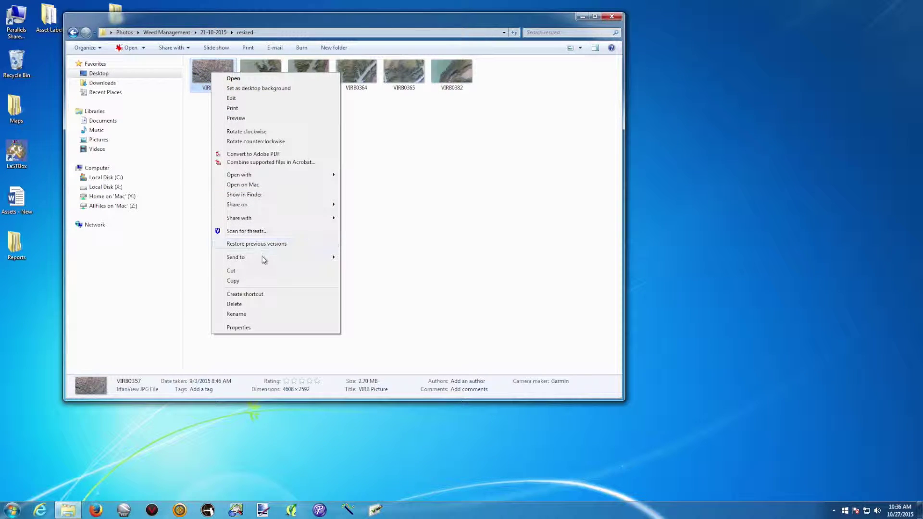
pyautogui.moveTo(332, 176)
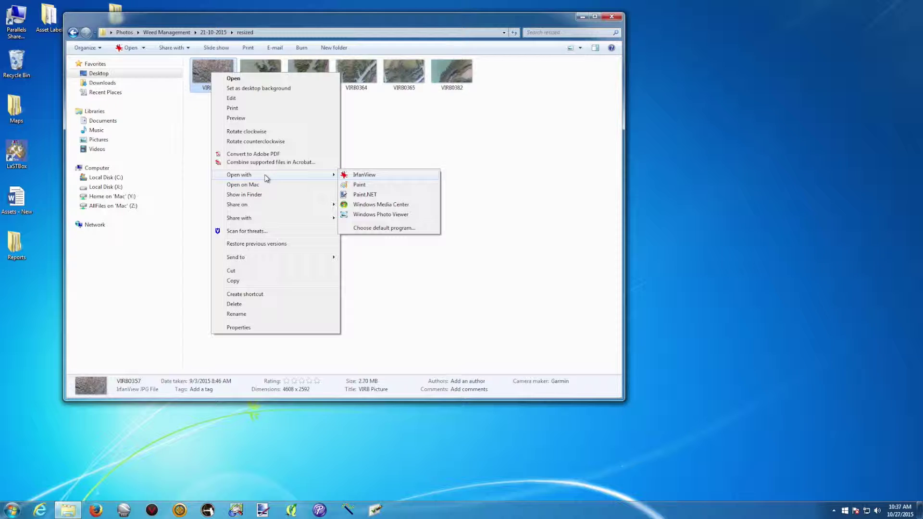
pyautogui.click(359, 185)
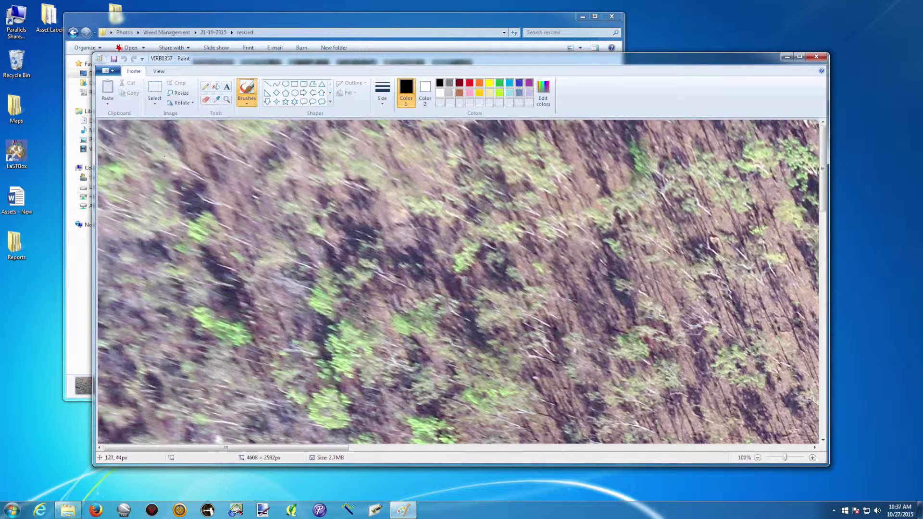
pyautogui.click(227, 100)
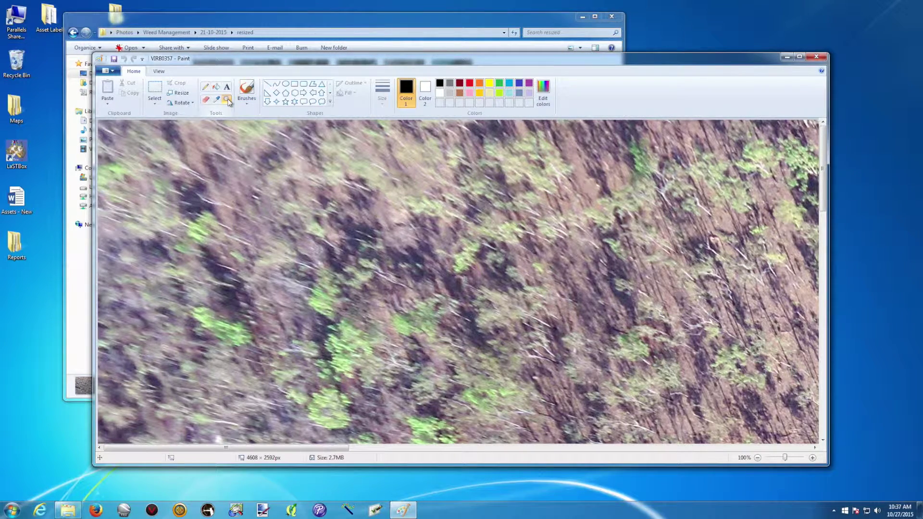
# Resize photo VIRB0357 to 25 percent horizontally and vertically, keeping the aspect ratio
pyautogui.rightClick(404, 238)
pyautogui.rightClick(404, 239)
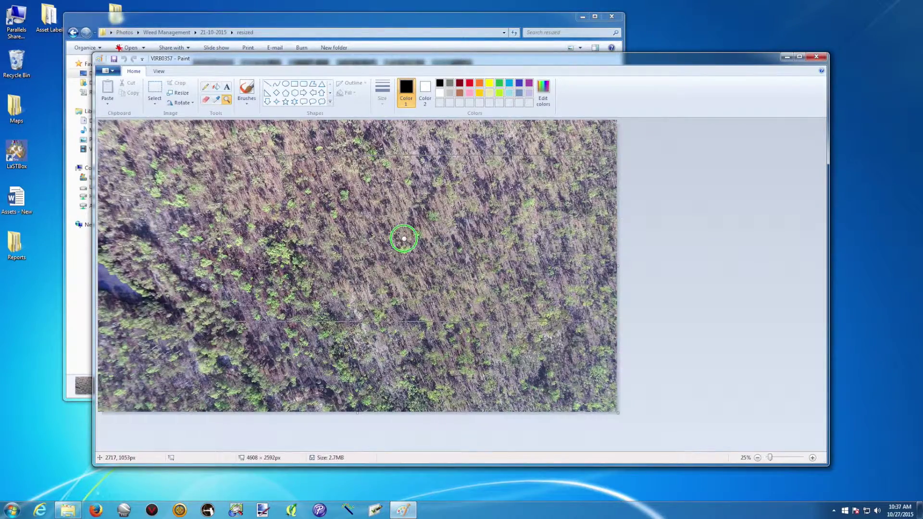
pyautogui.rightClick(404, 238)
pyautogui.click(212, 159)
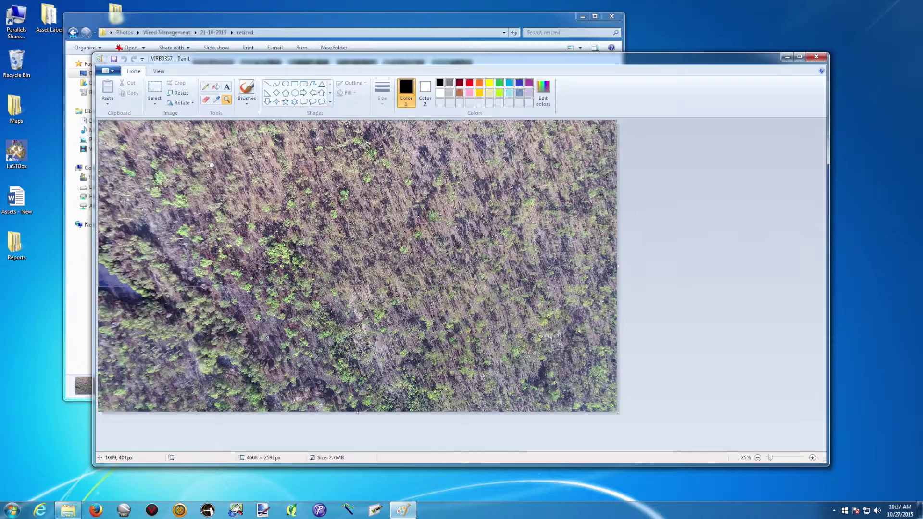
pyautogui.click(300, 246)
pyautogui.rightClick(301, 245)
pyautogui.rightClick(301, 245)
pyautogui.click(301, 245)
pyautogui.click(183, 94)
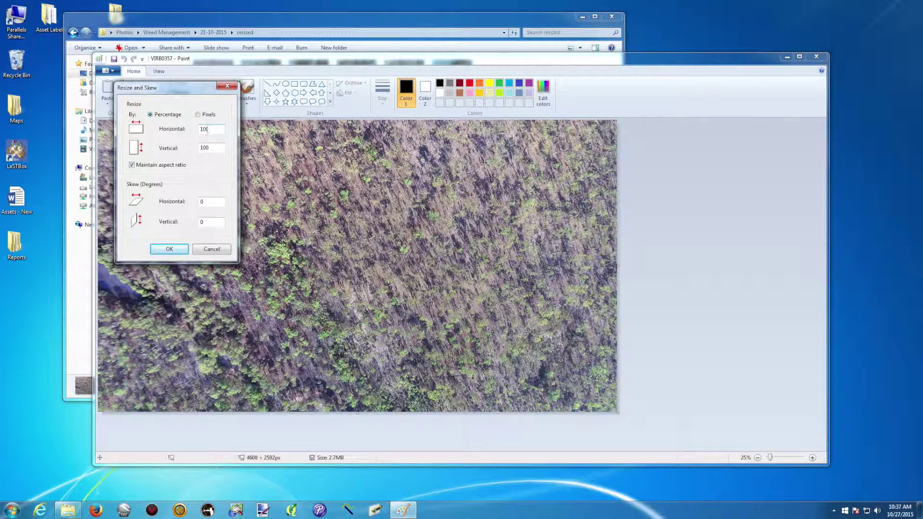
pyautogui.moveTo(211, 130); pyautogui.dragTo(195, 131)
pyautogui.write('25')
pyautogui.click(169, 249)
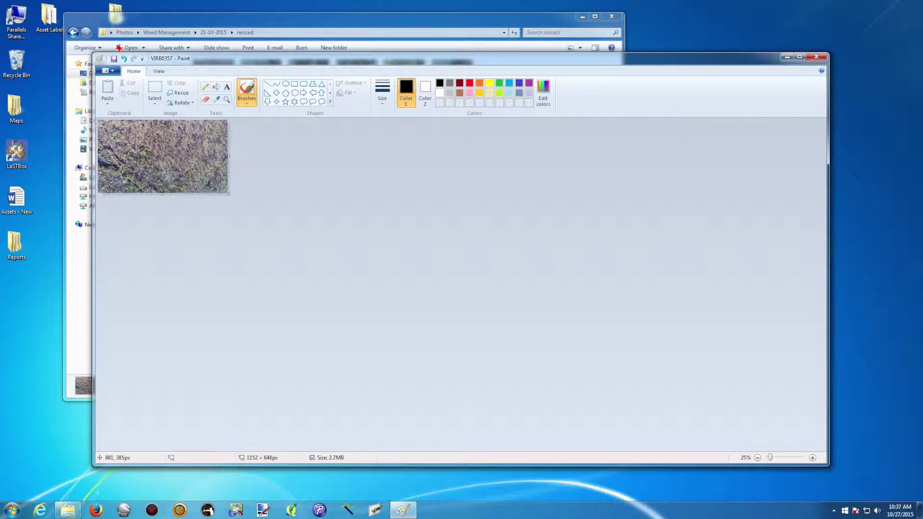
# Save and close the resized VIRB0357, and check its file size in the resized folder
pyautogui.click(115, 59)
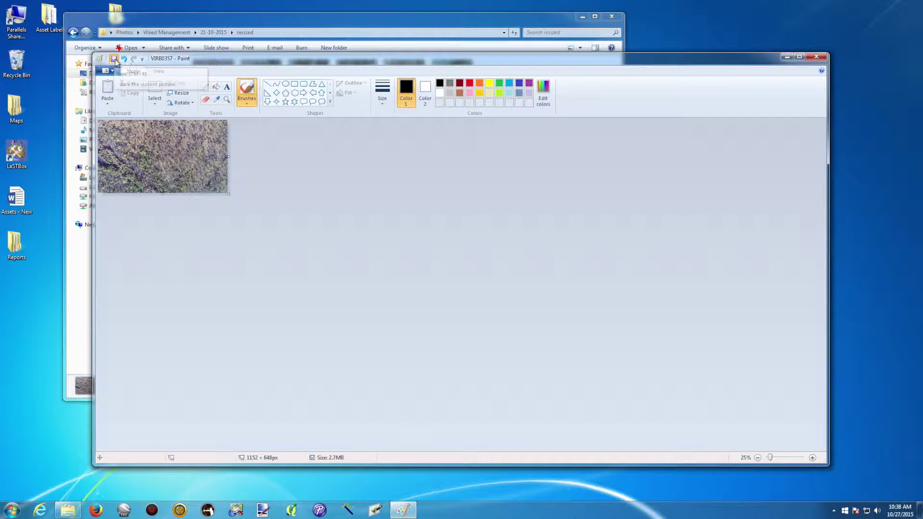
pyautogui.click(818, 58)
pyautogui.click(257, 75)
pyautogui.click(211, 76)
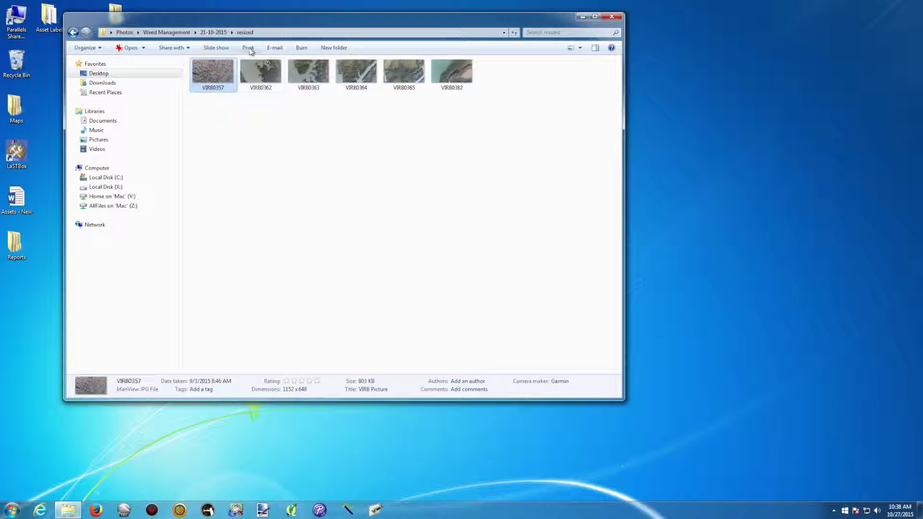
# Open photo VIRB0362 from the resized folder in Paint
pyautogui.rightClick(268, 77)
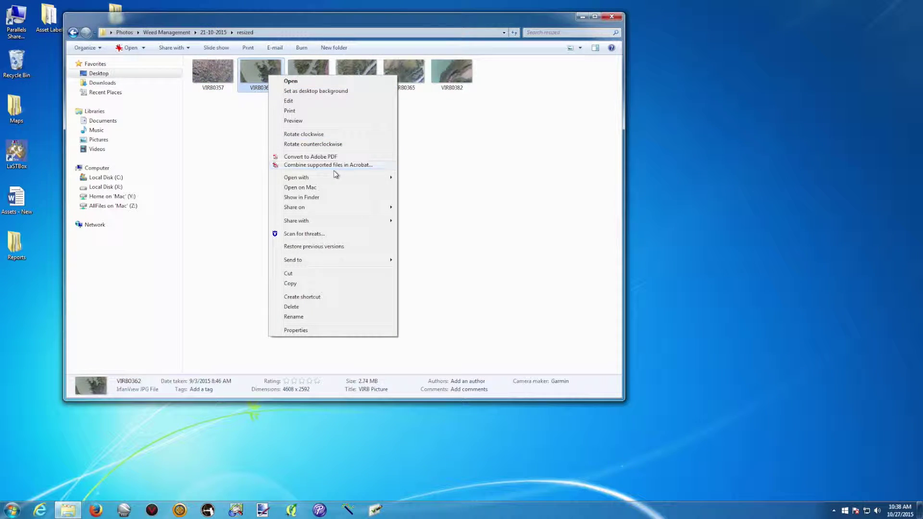
pyautogui.moveTo(332, 176)
pyautogui.click(417, 187)
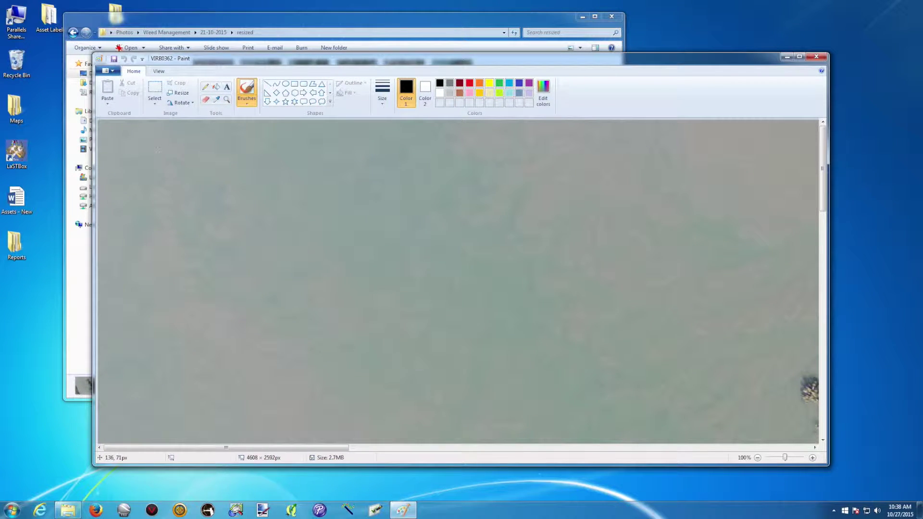
# Resize photo VIRB0362 to 25 percent horizontally and vertically, keeping the aspect ratio
pyautogui.click(226, 100)
pyautogui.rightClick(366, 195)
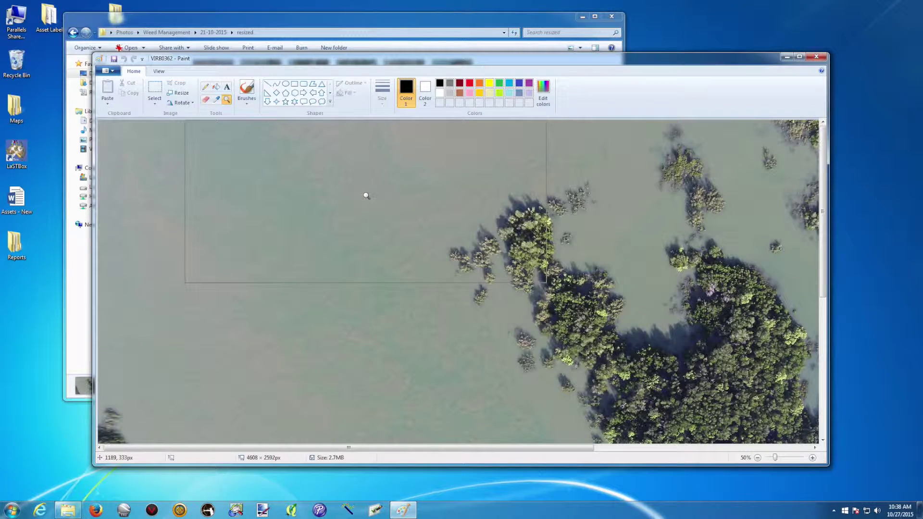
pyautogui.rightClick(371, 196)
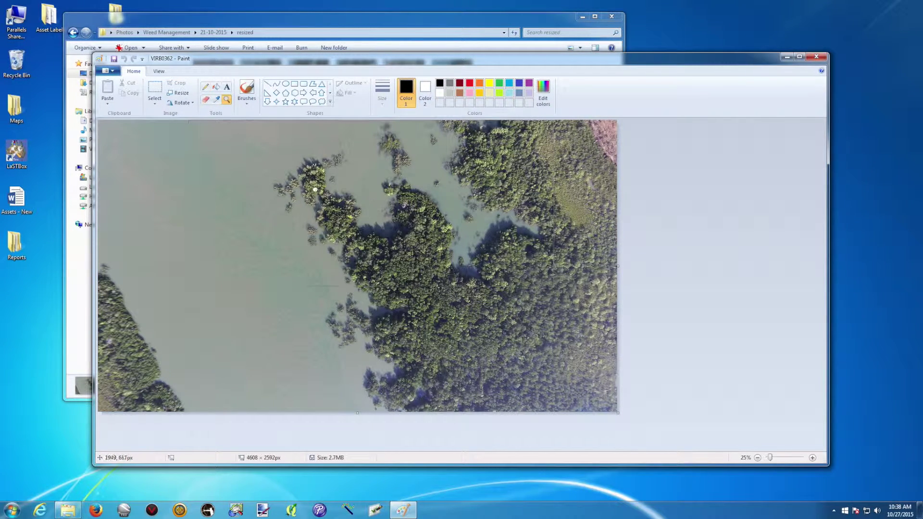
pyautogui.click(181, 95)
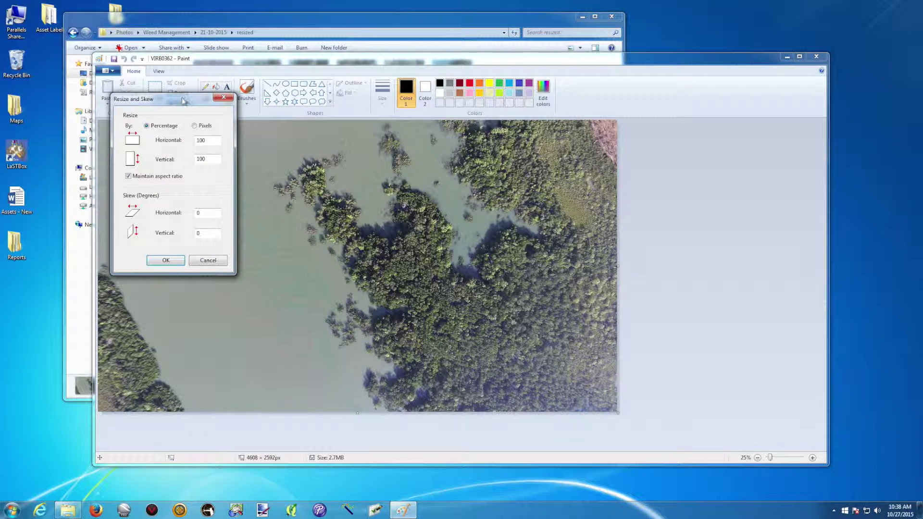
pyautogui.write('25')
pyautogui.click(166, 261)
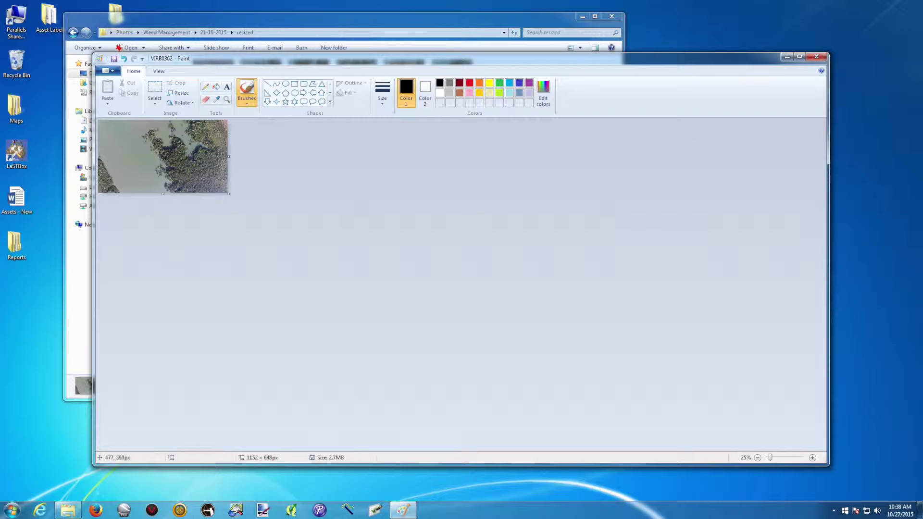
# Save and close the resized VIRB0362, and check its file size in the resized folder
pyautogui.click(114, 59)
pyautogui.click(810, 57)
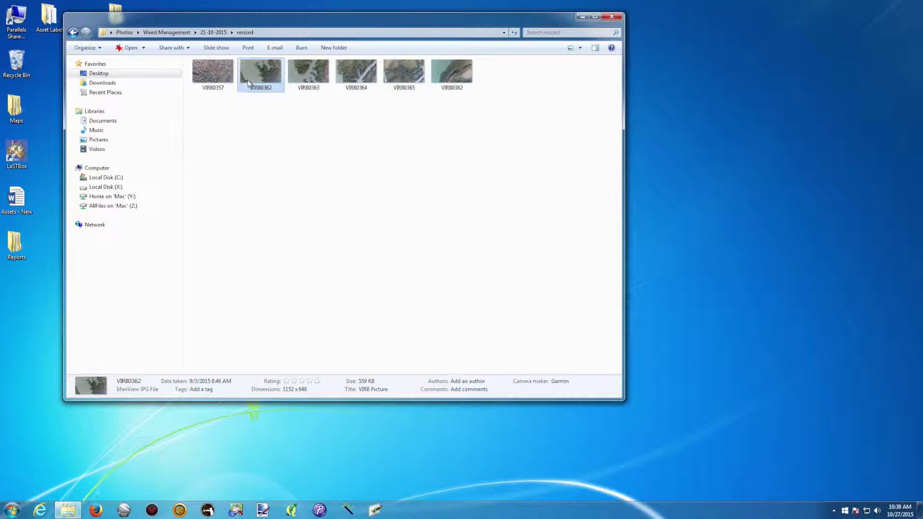
pyautogui.click(366, 389)
# Open photo VIRB0363 from the resized folder in Paint
pyautogui.click(310, 72)
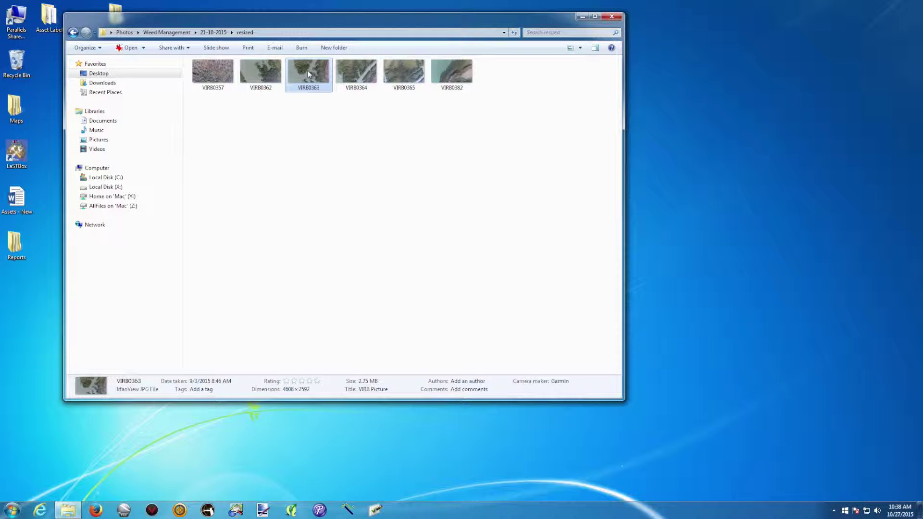
pyautogui.rightClick(308, 72)
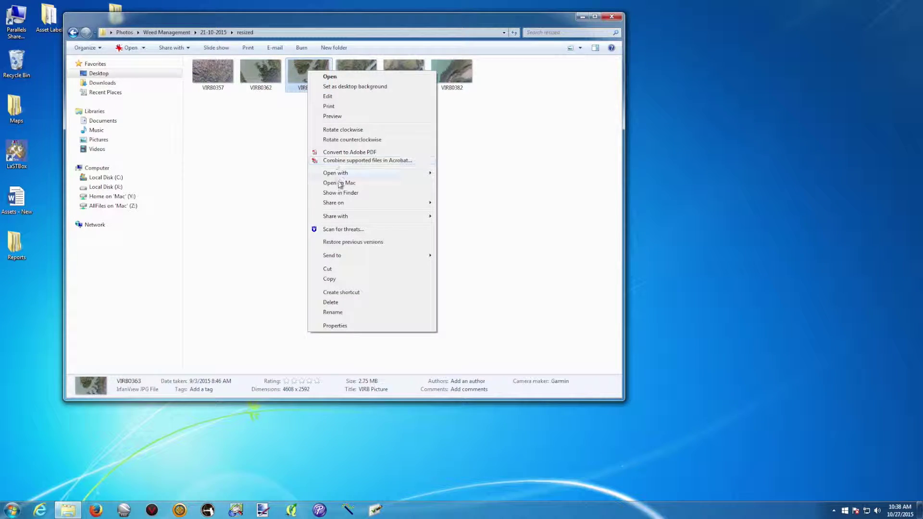
pyautogui.moveTo(425, 179)
pyautogui.click(457, 184)
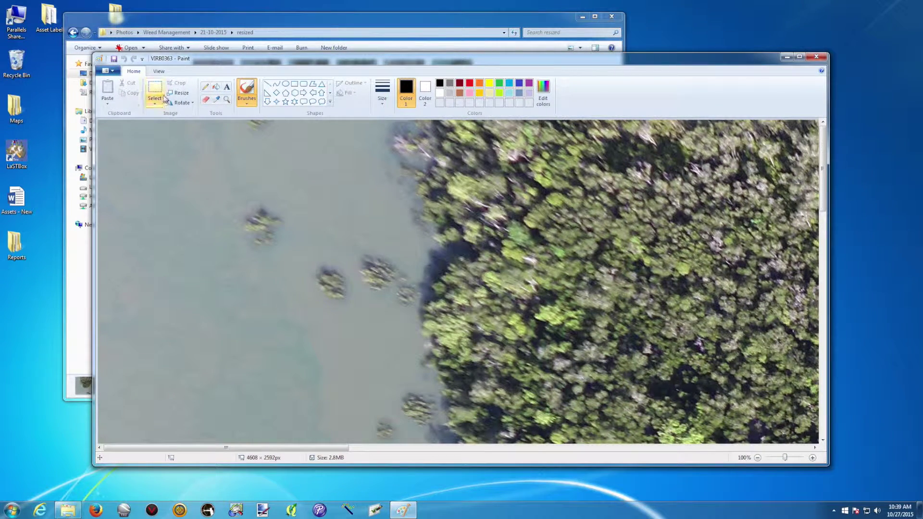
# Resize photo VIRB0363 to 25 percent in both directions, and save and close it
pyautogui.click(178, 93)
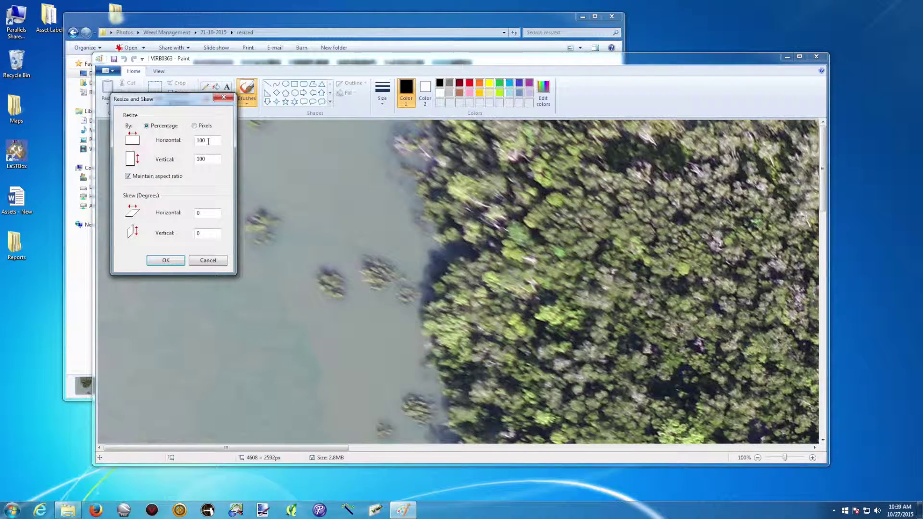
pyautogui.write('25')
pyautogui.click(165, 260)
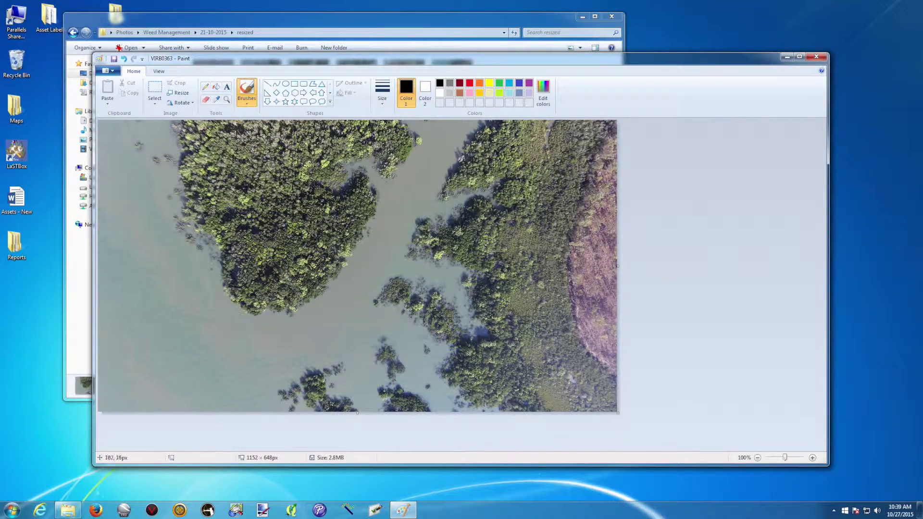
pyautogui.click(114, 59)
pyautogui.click(817, 57)
# Open photo VIRB0364 from the resized folder in Paint
pyautogui.rightClick(364, 82)
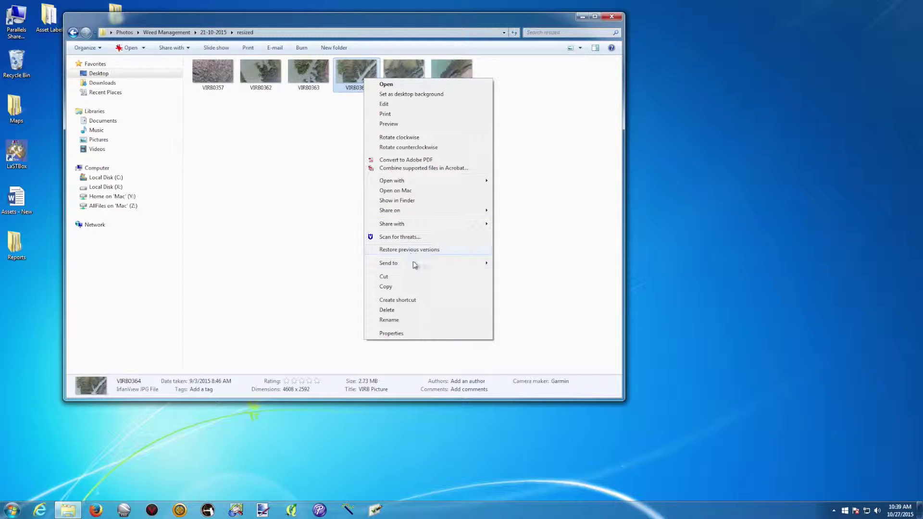
pyautogui.moveTo(453, 181)
pyautogui.click(513, 191)
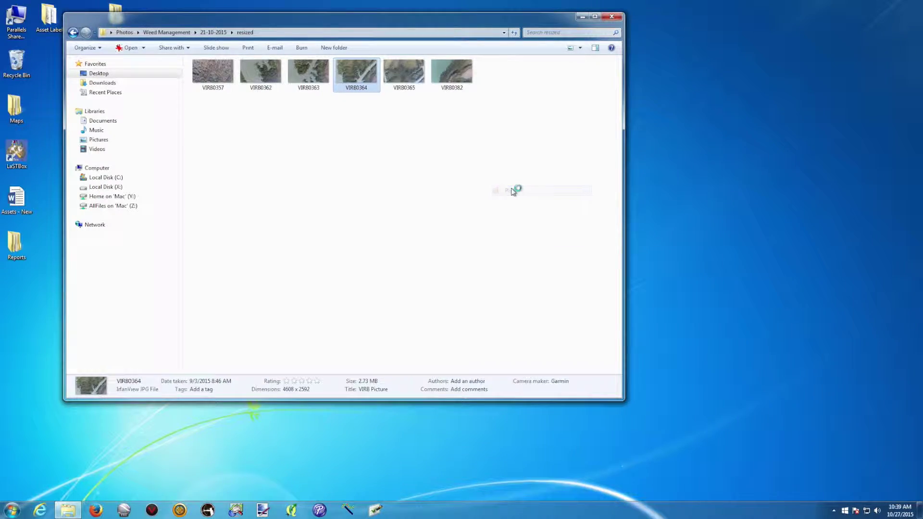
# Resize photo VIRB0364 to 25 percent in both directions, and save and close it
pyautogui.click(179, 93)
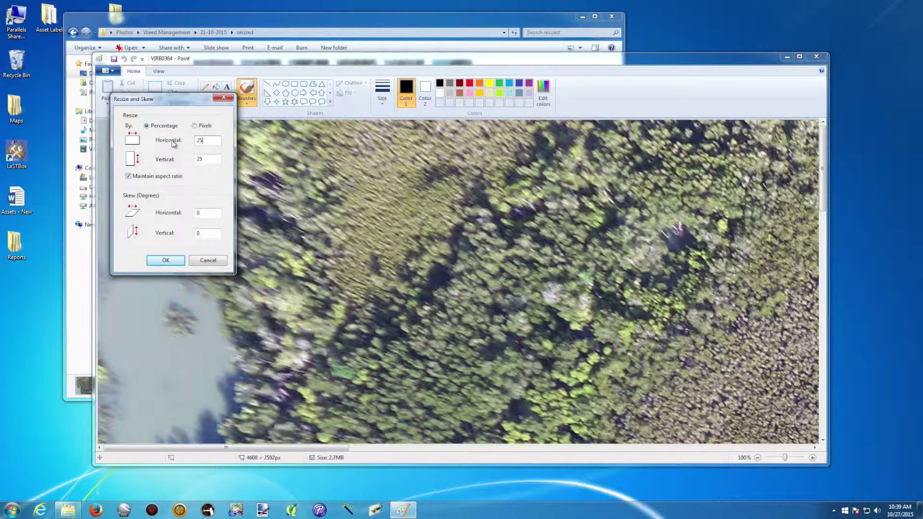
pyautogui.click(166, 260)
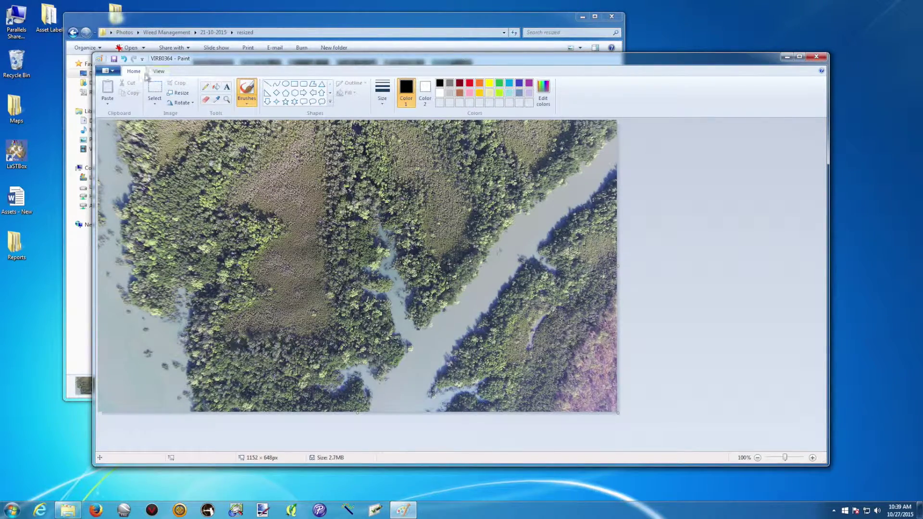
pyautogui.click(114, 59)
pyautogui.click(816, 58)
# Open photo VIRB0365 from the resized folder in Paint
pyautogui.click(393, 75)
pyautogui.rightClick(393, 75)
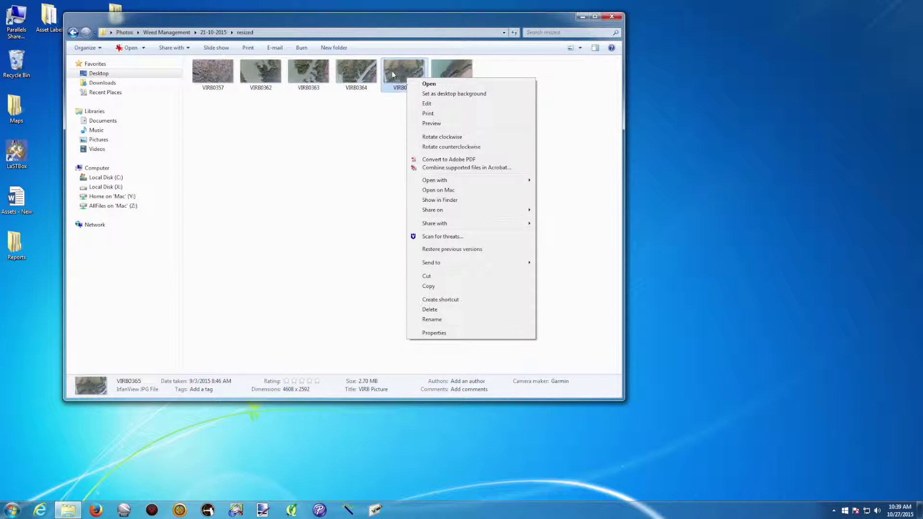
pyautogui.moveTo(528, 180)
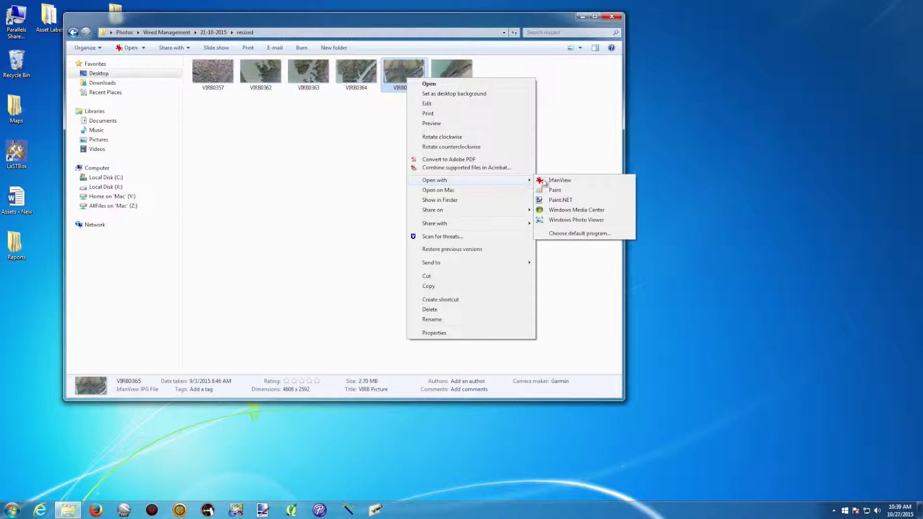
pyautogui.click(557, 190)
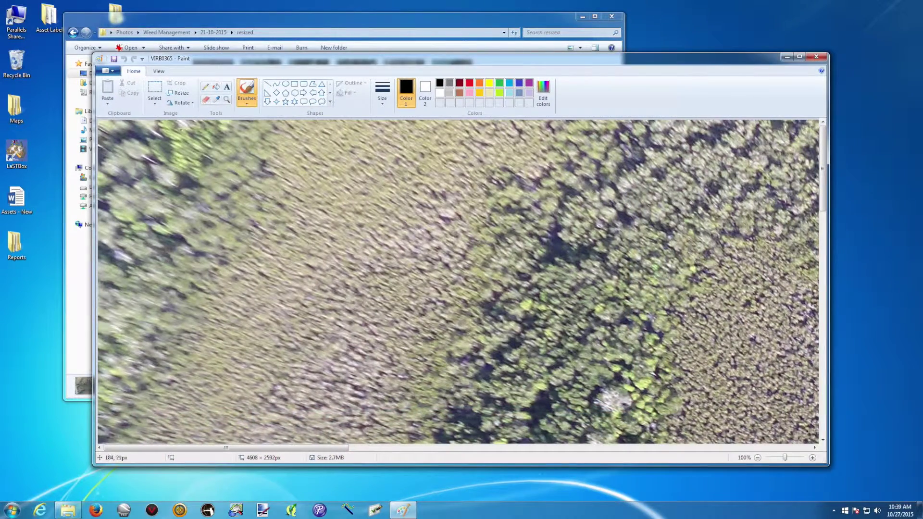
# Resize photo VIRB0365 to 25 percent in both directions, and save and close it
pyautogui.click(181, 93)
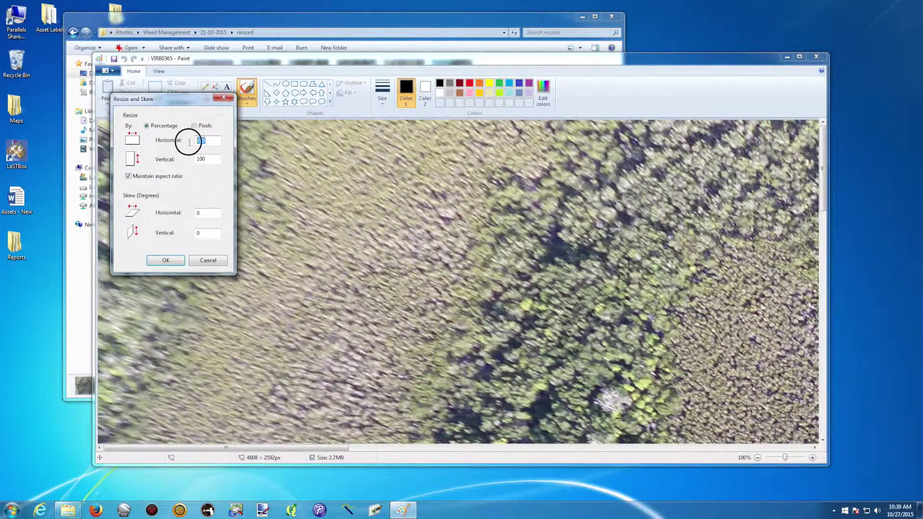
pyautogui.write('25')
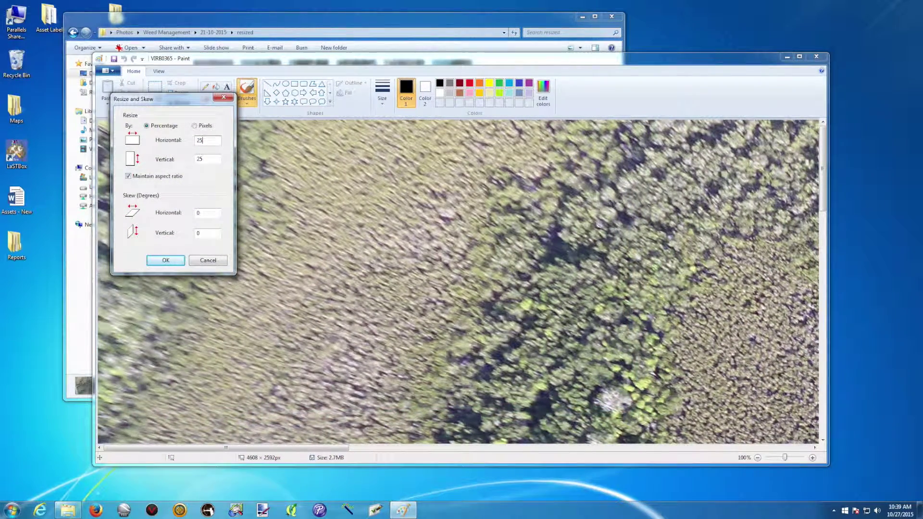
pyautogui.click(166, 261)
pyautogui.click(114, 60)
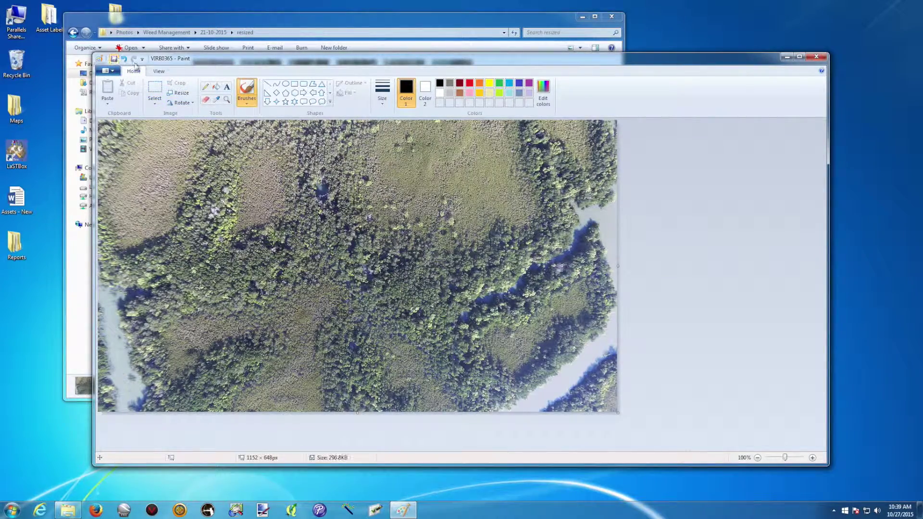
pyautogui.click(817, 57)
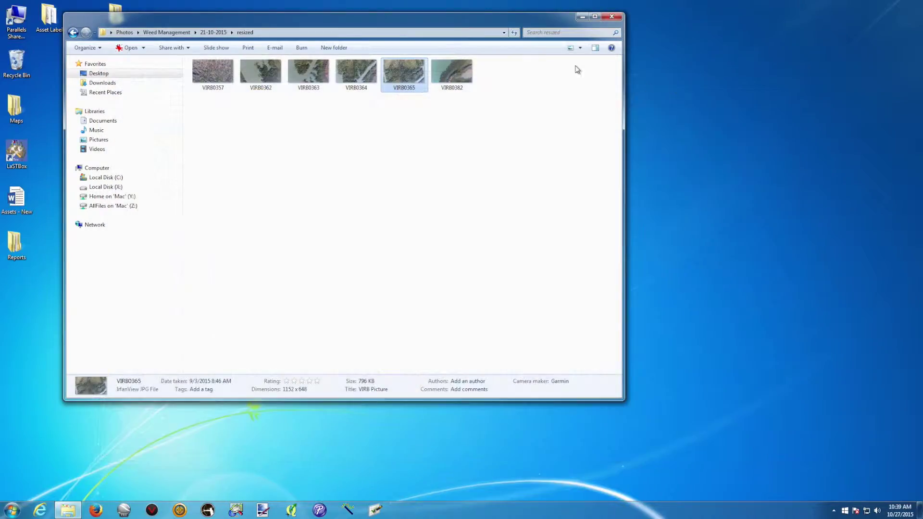
# Open photo VIRB0382 from the resized folder in Paint
pyautogui.rightClick(452, 68)
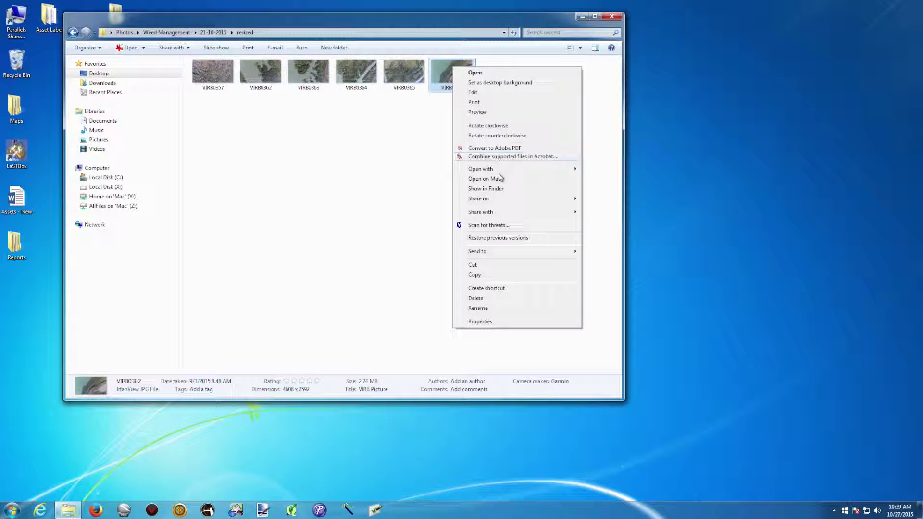
pyautogui.moveTo(499, 172)
pyautogui.click(604, 179)
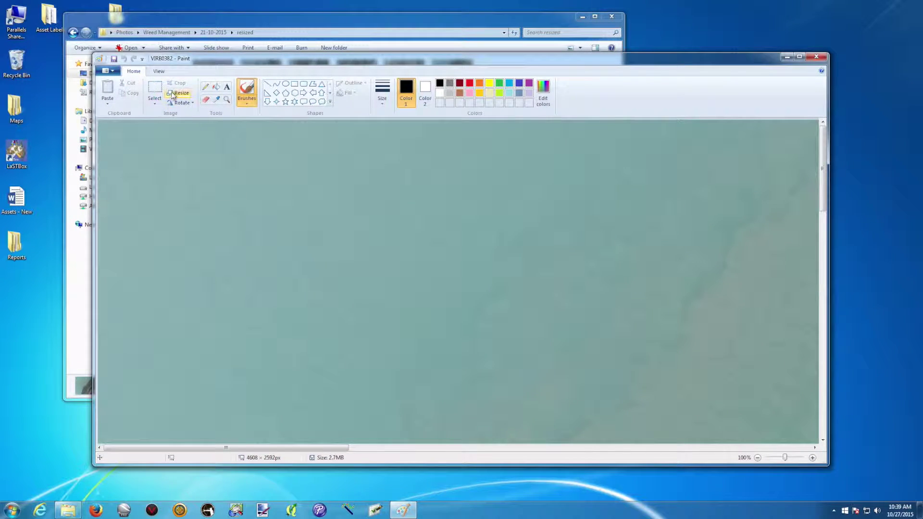
# Resize photo VIRB0382 to 25 percent in both directions, and save and close it
pyautogui.click(174, 93)
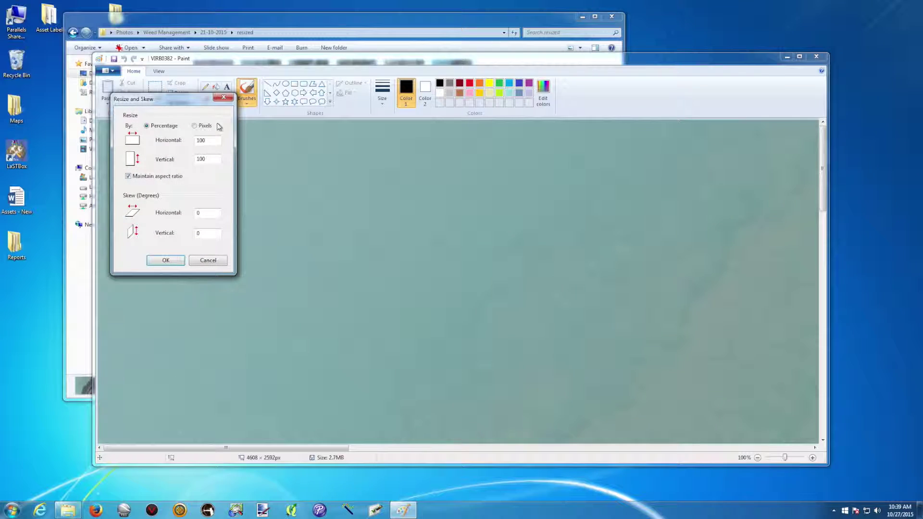
pyautogui.doubleClick(204, 140)
pyautogui.write('25')
pyautogui.click(165, 260)
pyautogui.click(114, 58)
pyautogui.click(826, 57)
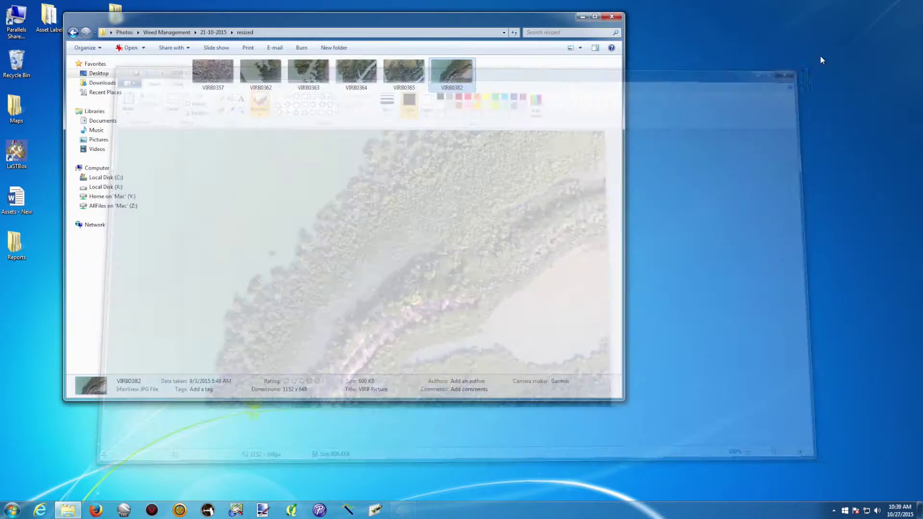
# Select all six photos in the resized folder to check their combined file size
pyautogui.click(399, 109)
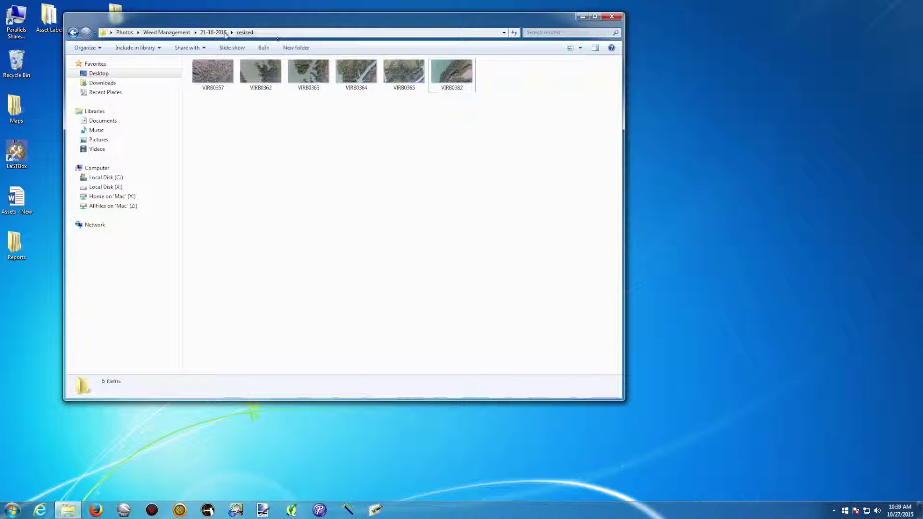
pyautogui.moveTo(491, 109); pyautogui.dragTo(216, 76)
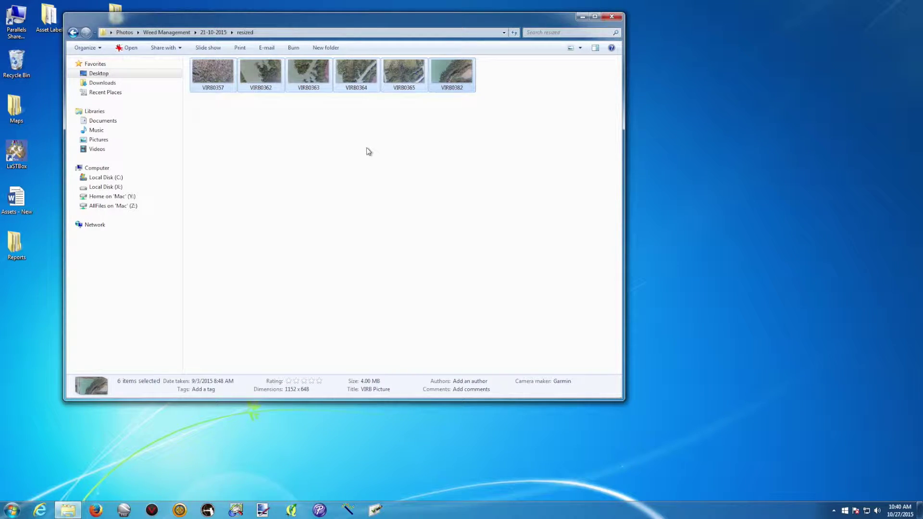
# Clear the selection and reselect all six resized photos to review their total size again
pyautogui.click(391, 124)
pyautogui.moveTo(490, 119); pyautogui.dragTo(222, 137)
pyautogui.click(223, 137)
pyautogui.moveTo(497, 121); pyautogui.dragTo(200, 67)
# Return to the 21-10-2015 folder and check the file sizes of the original photos VIRB0357 and VIRB0362
pyautogui.click(73, 32)
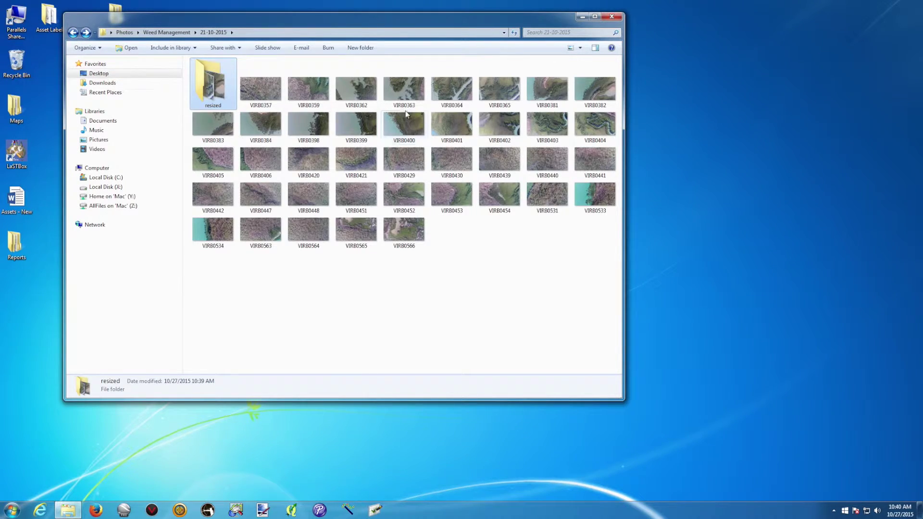
pyautogui.click(264, 85)
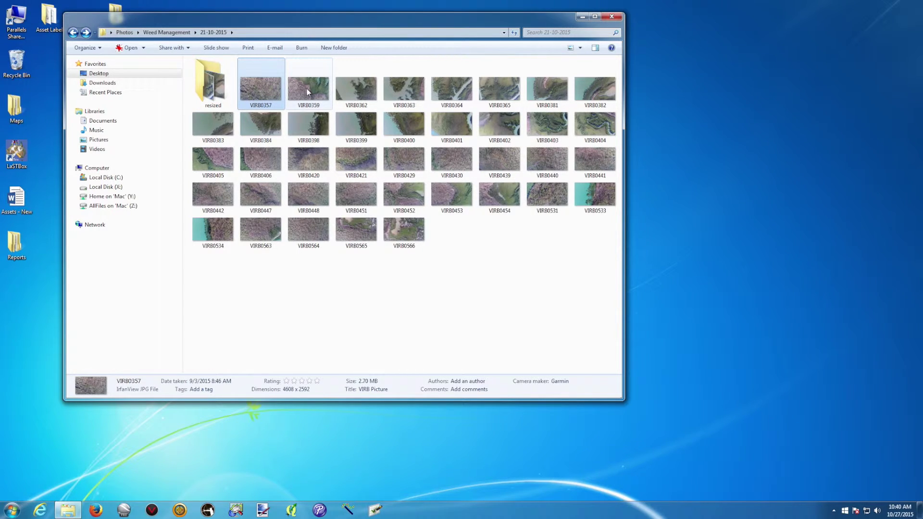
pyautogui.click(357, 89)
pyautogui.click(373, 389)
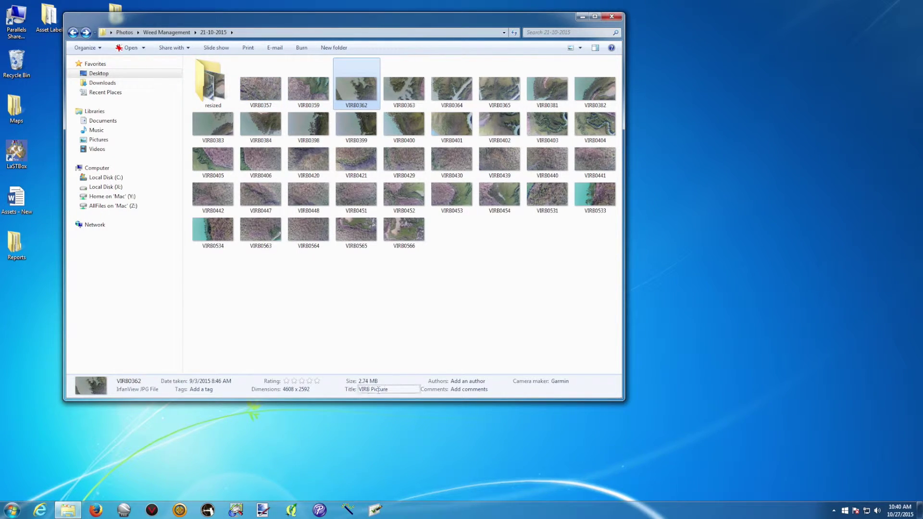
# Reopen the resized folder and check the file sizes of photos VIRB0357, VIRB0362 and VIRB0363 for comparison
pyautogui.doubleClick(211, 87)
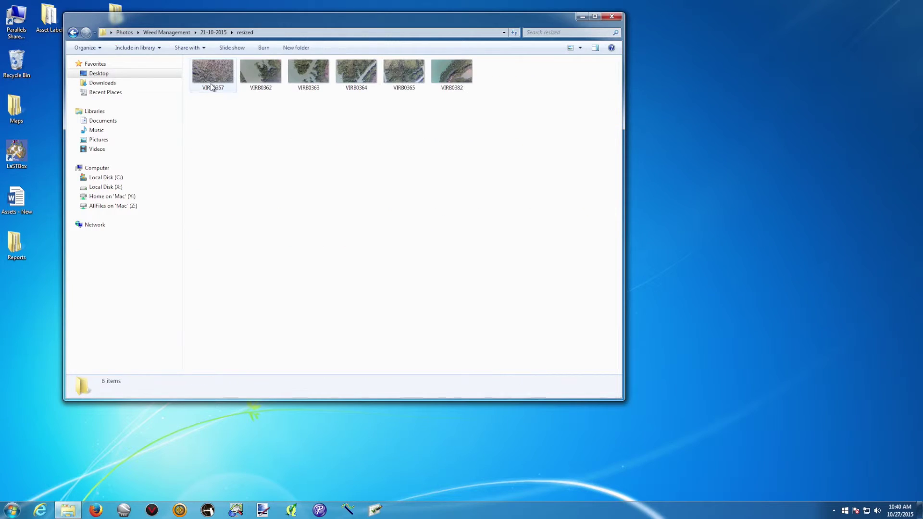
pyautogui.click(213, 72)
pyautogui.click(265, 70)
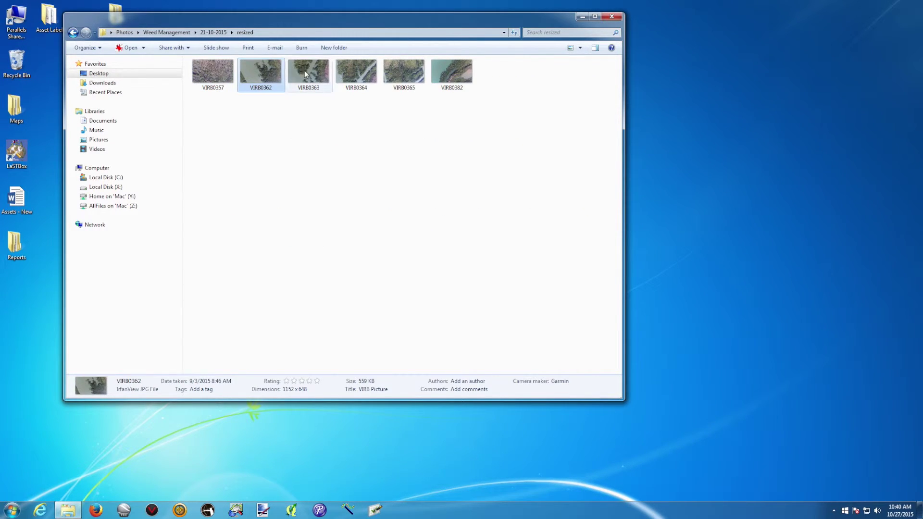
pyautogui.click(307, 70)
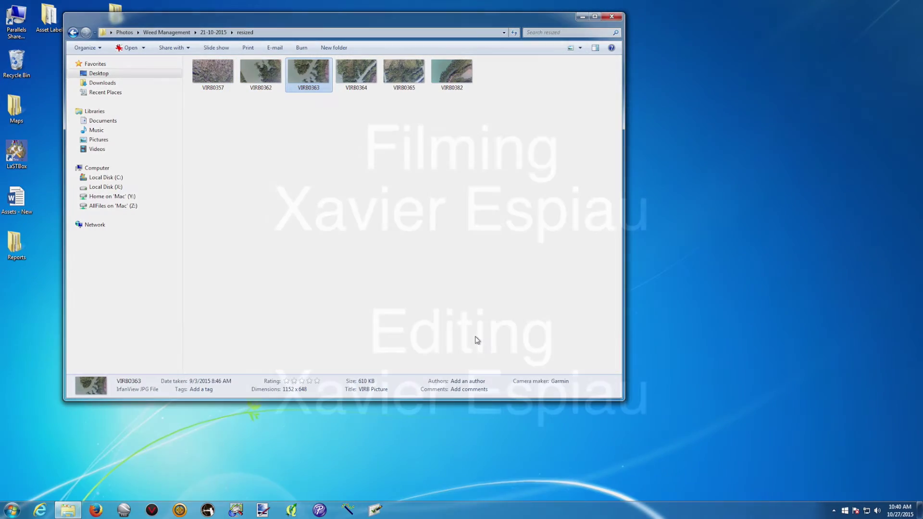